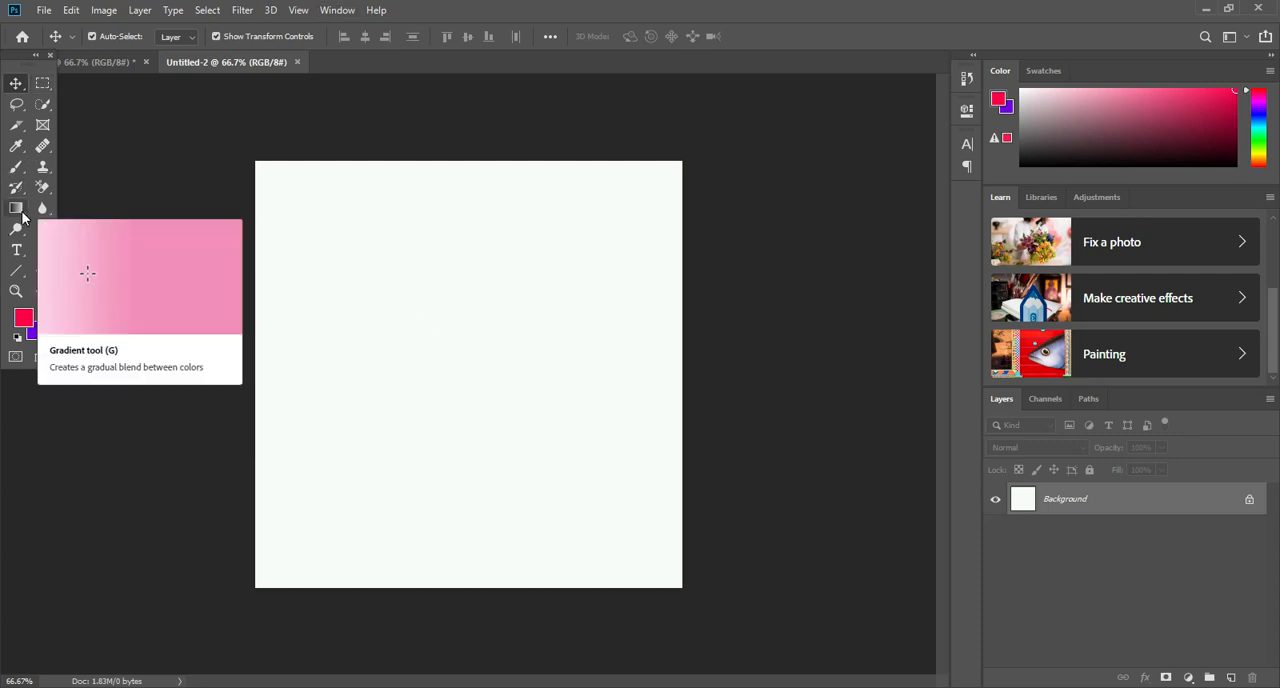
# - Draw a red circle about 443 px in diameter with the Ellipse tool and move it closer to the canvas centre
pyautogui.click(16, 270)
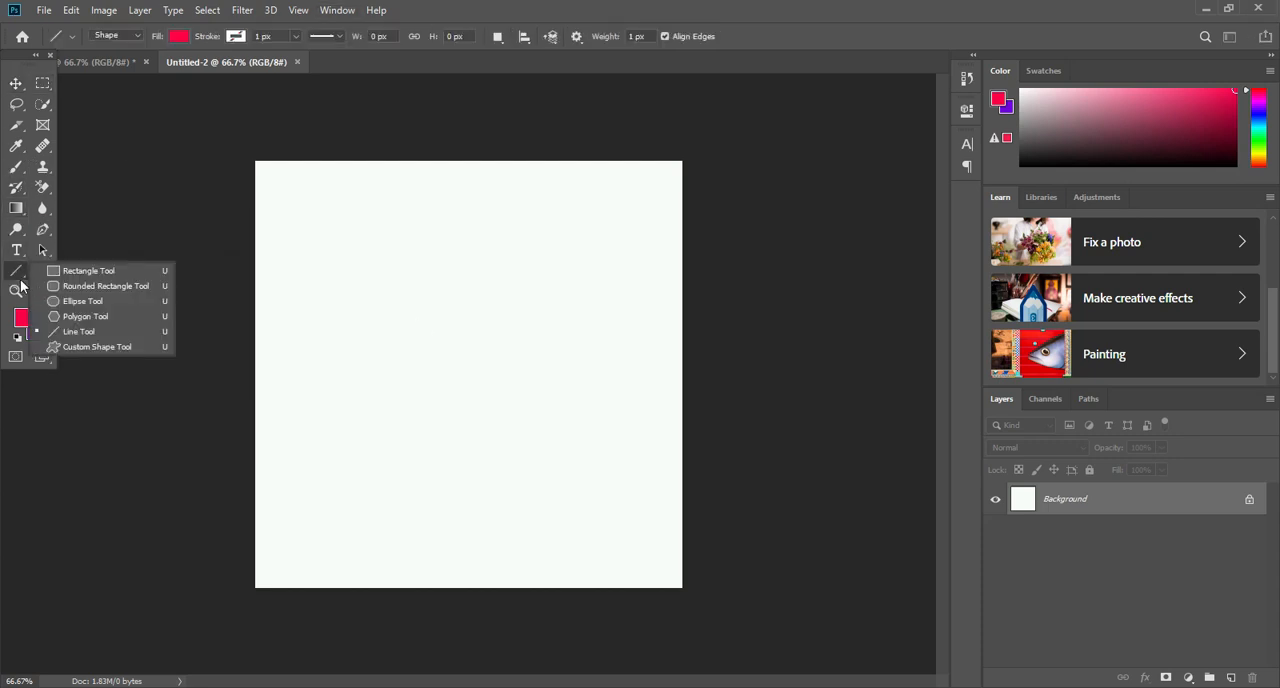
pyautogui.click(71, 300)
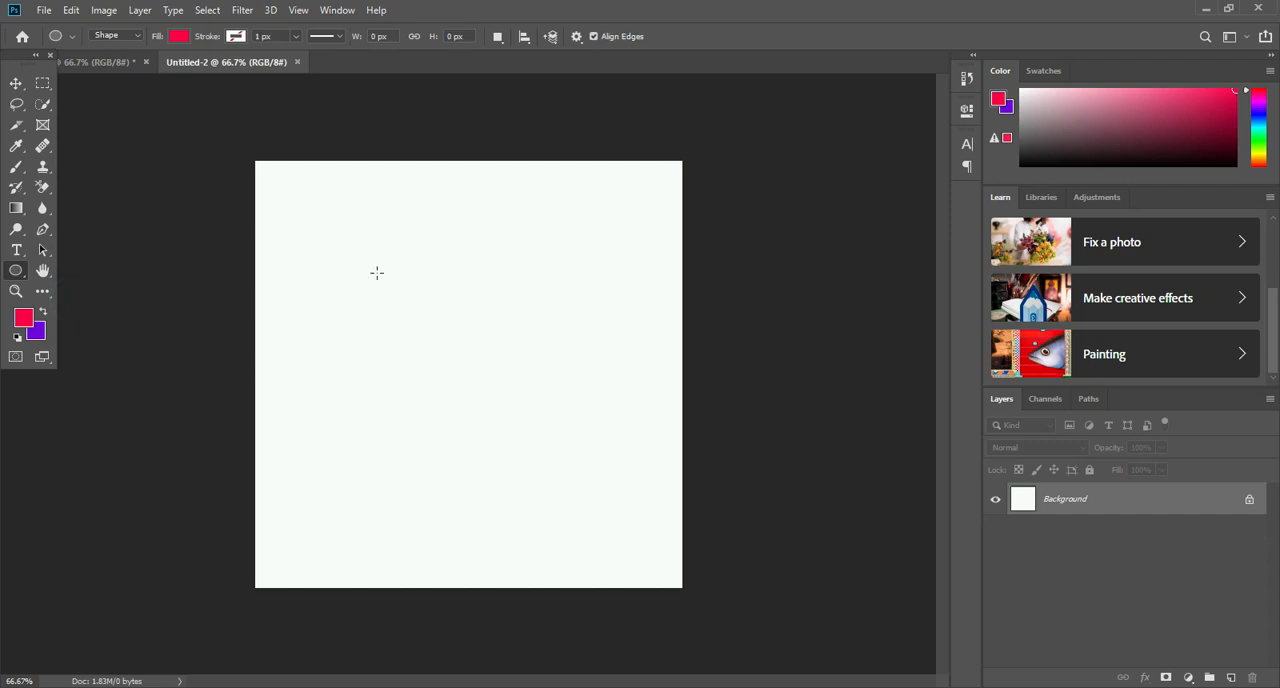
pyautogui.moveTo(370, 254); pyautogui.dragTo(657, 489)
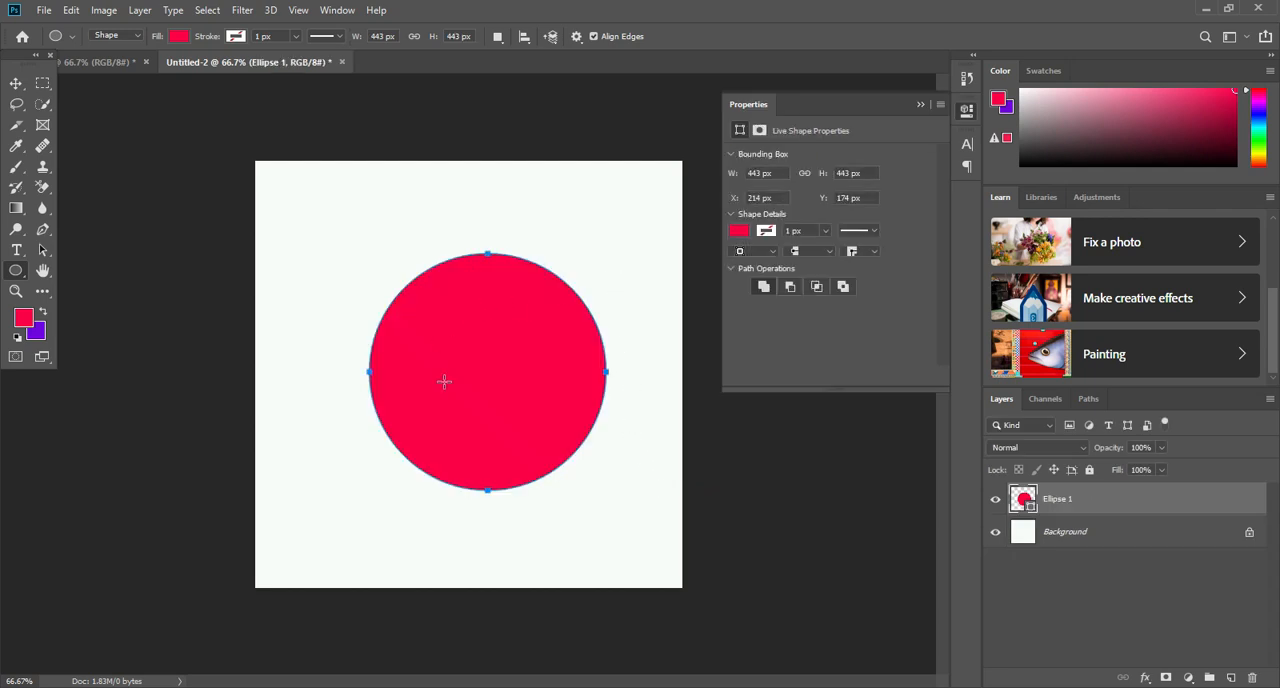
pyautogui.click(921, 104)
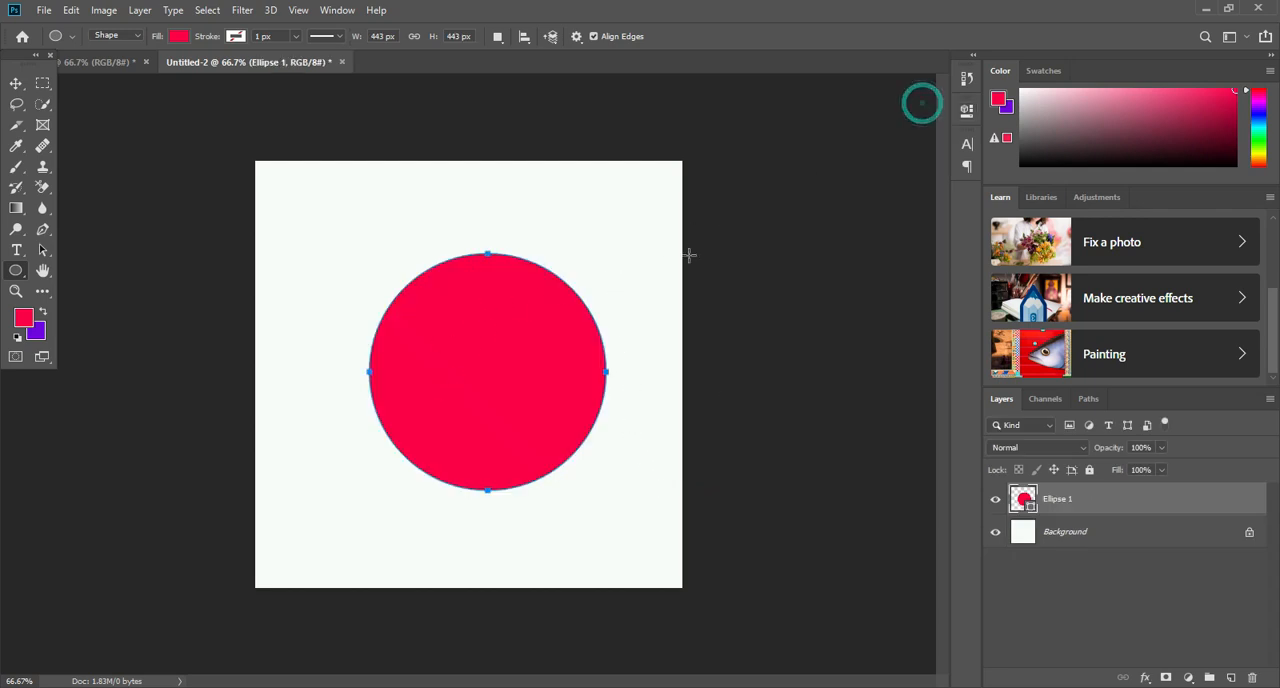
pyautogui.click(16, 83)
pyautogui.moveTo(483, 348); pyautogui.dragTo(451, 348)
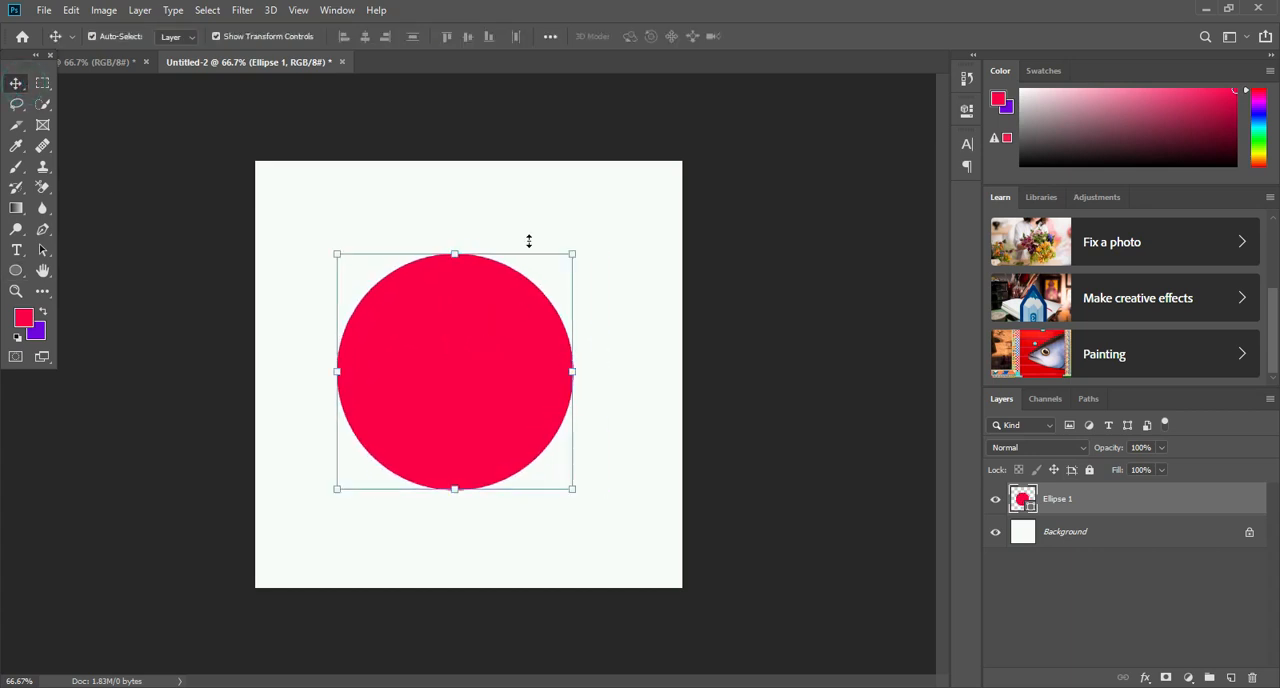
pyautogui.click(43, 230)
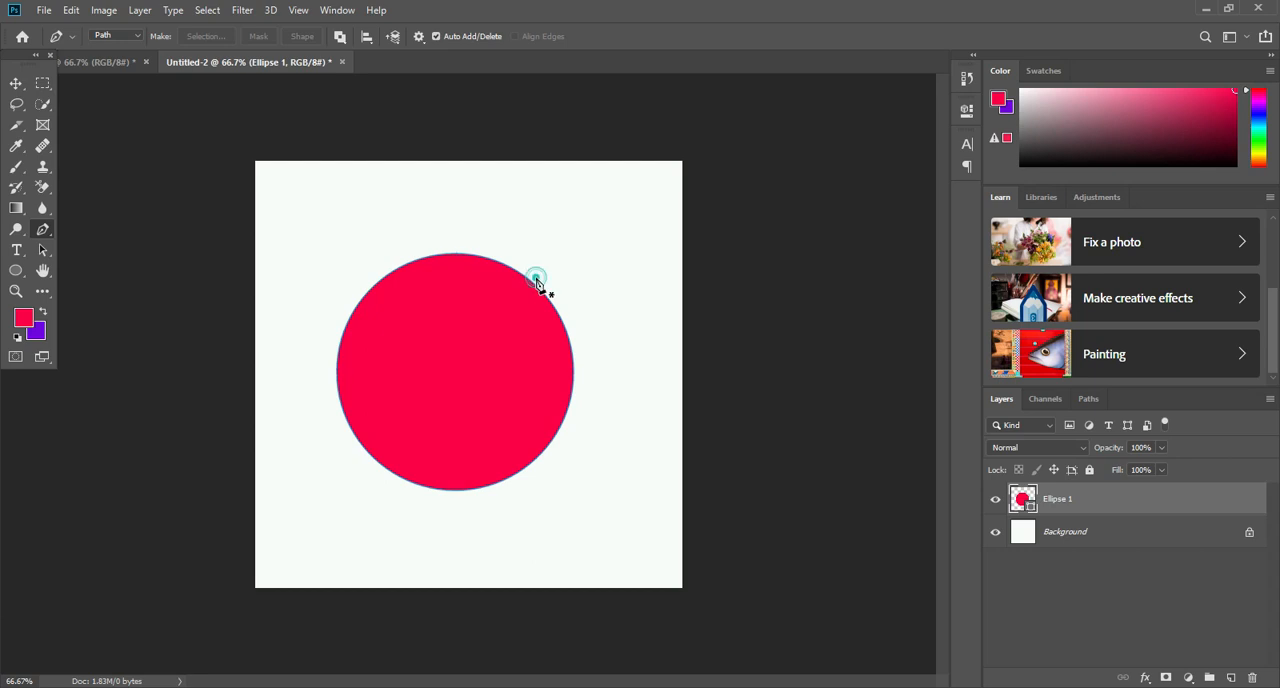
pyautogui.moveTo(524, 270); pyautogui.dragTo(547, 257)
pyautogui.click(546, 248)
pyautogui.click(537, 278)
pyautogui.click(1231, 678)
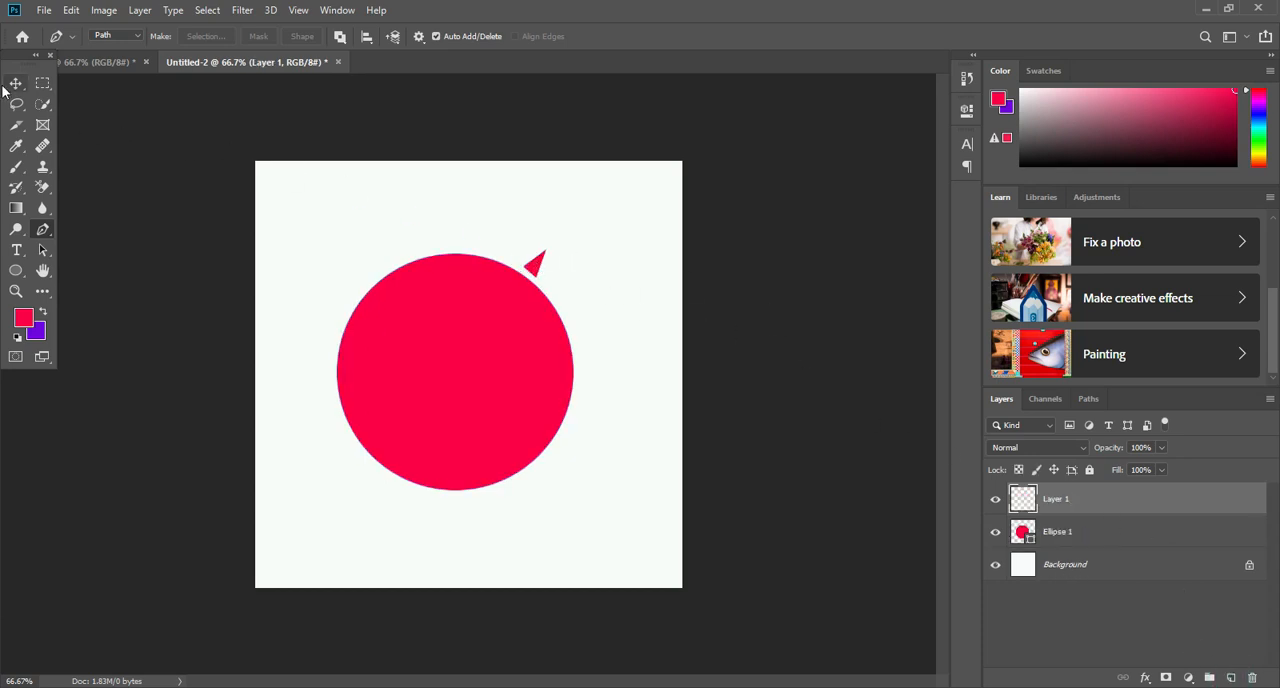
pyautogui.hotkey('ctrl', 'z')
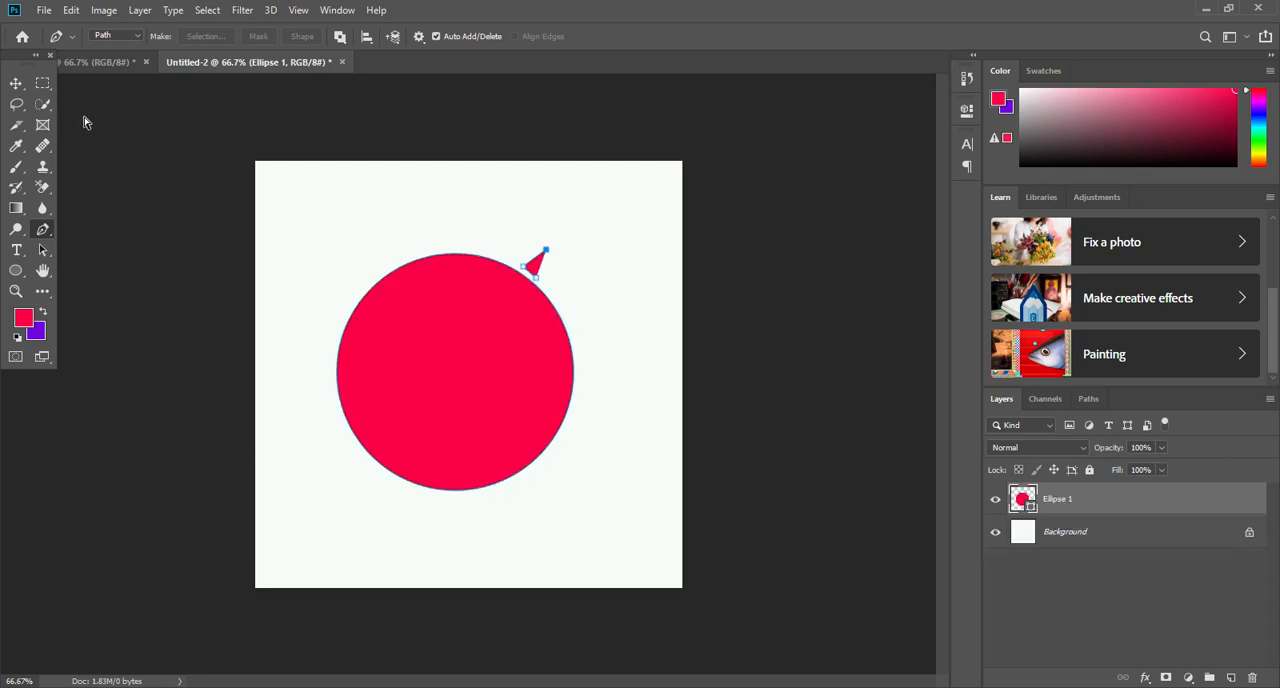
pyautogui.click(537, 282)
pyautogui.click(1233, 678)
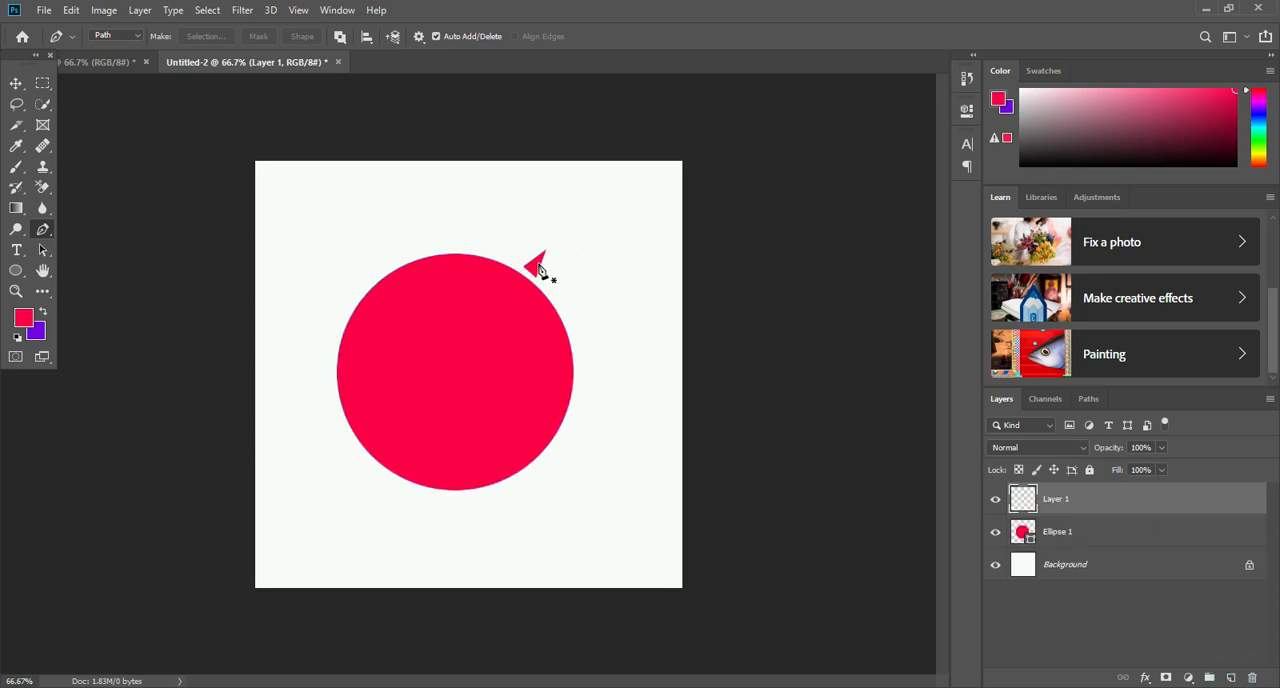
pyautogui.hotkey('ctrl', 'z')
pyautogui.hotkey('ctrl', 'z')
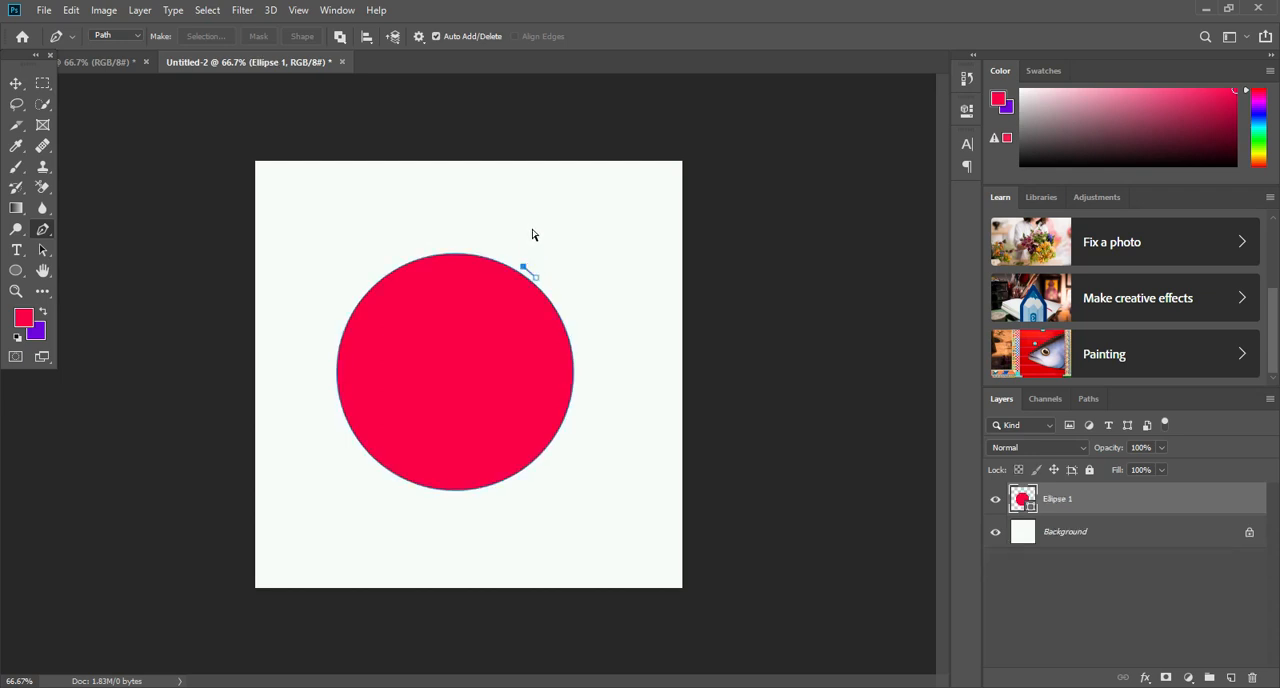
# - On a new layer, outline a small triangle at the circle's upper-right edge with the Pen tool and fill it with purple
pyautogui.click(1231, 678)
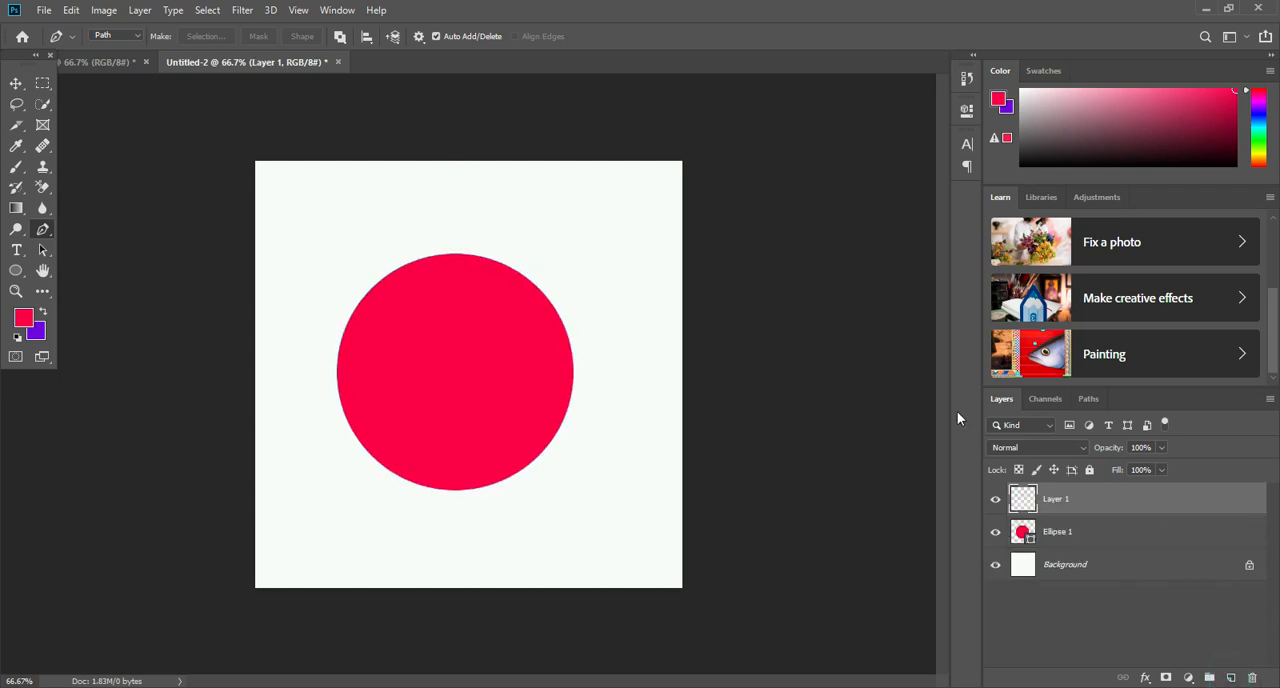
pyautogui.click(531, 280)
pyautogui.click(522, 268)
pyautogui.click(544, 247)
pyautogui.click(532, 281)
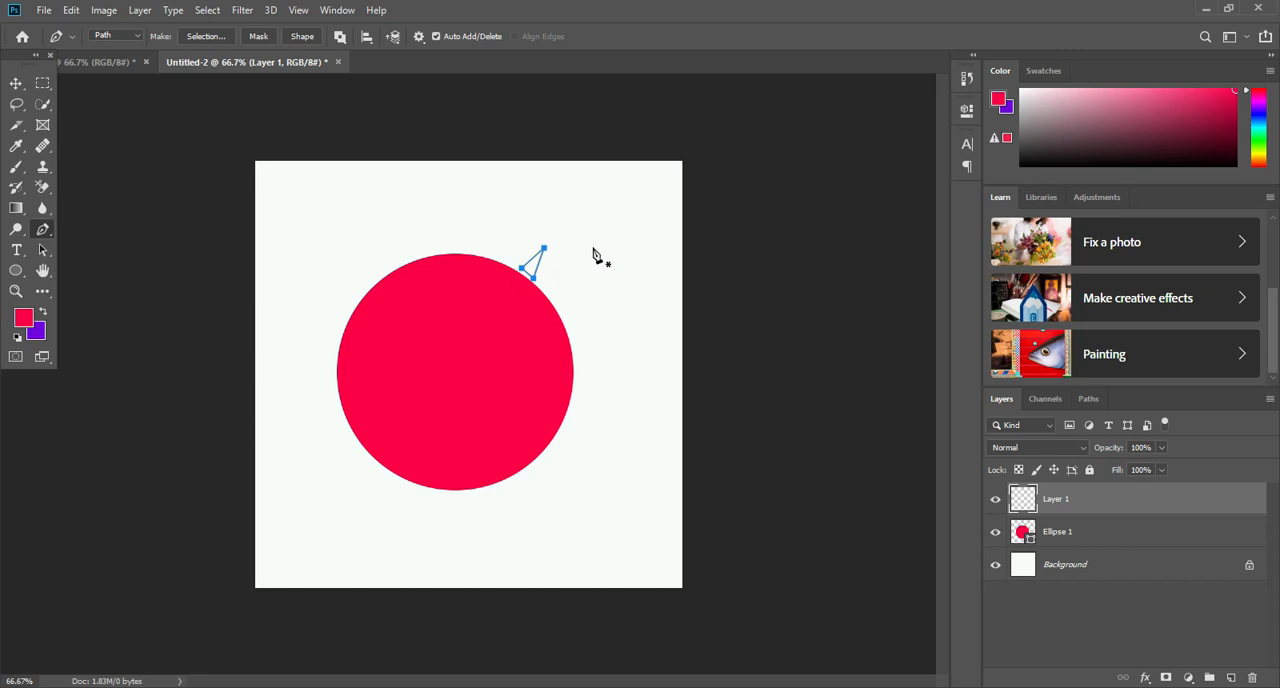
pyautogui.hotkey('ctrl', 'Return')
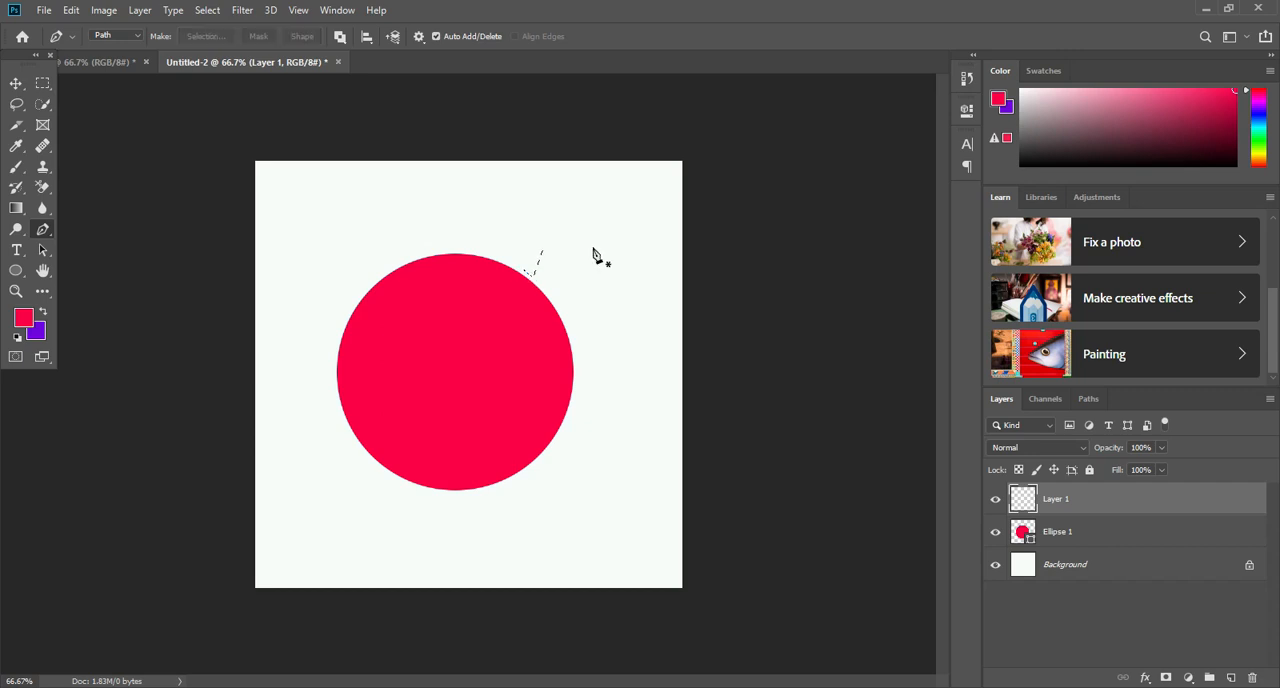
pyautogui.hotkey('alt', 'BackSpace')
# - Duplicate the purple triangle repeatedly within its layer to form a row of spikes down the circle's right edge
pyautogui.click(20, 83)
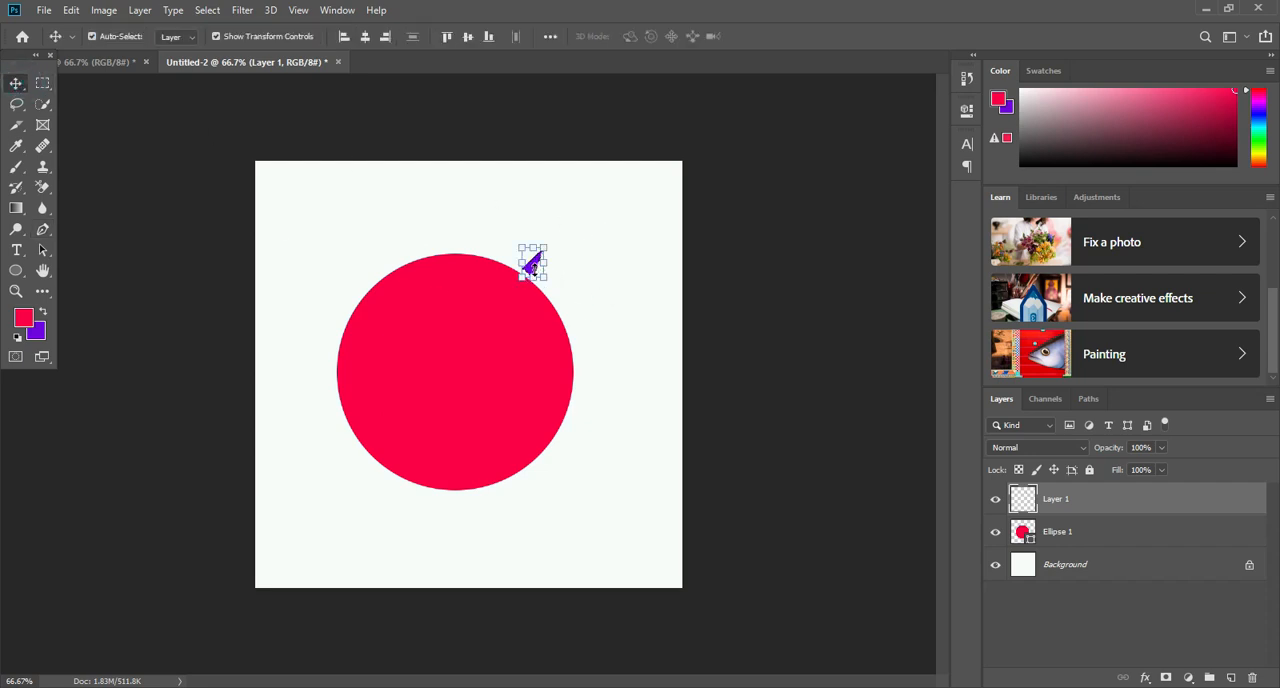
pyautogui.moveTo(533, 268)
pyautogui.mouseDown()
pyautogui.moveTo(546, 280)
pyautogui.moveTo(537, 269)
pyautogui.mouseUp()
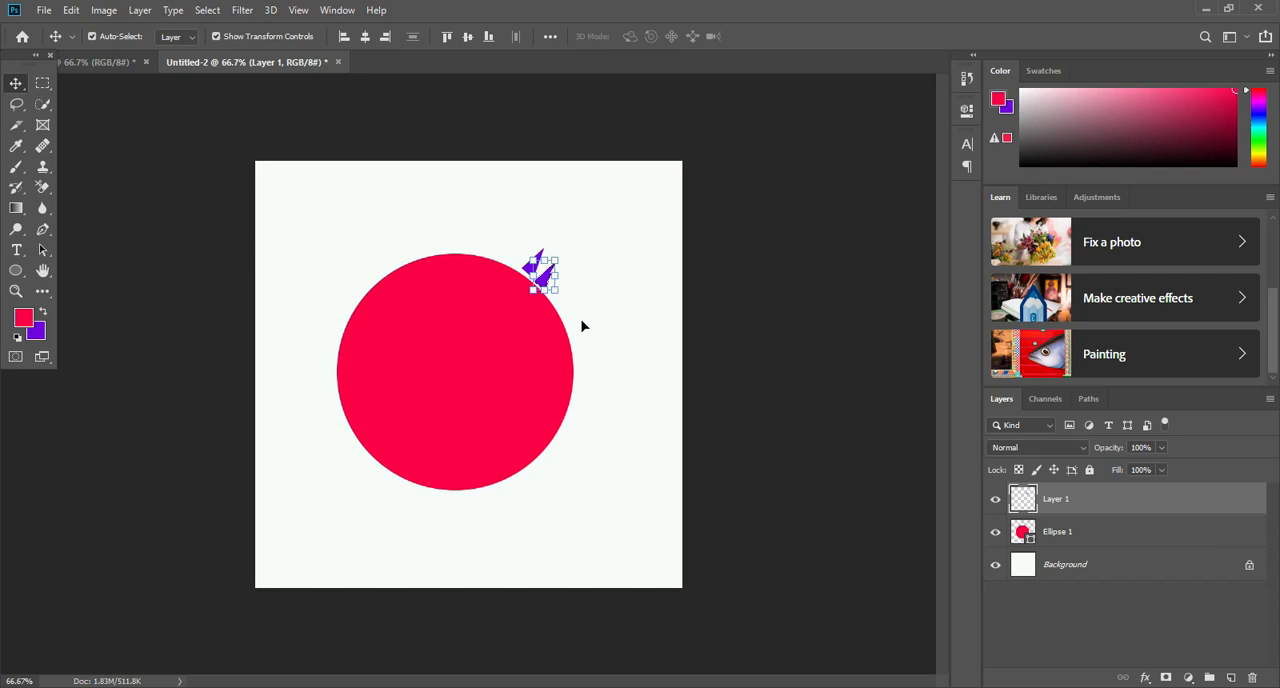
pyautogui.moveTo(545, 283); pyautogui.dragTo(569, 311)
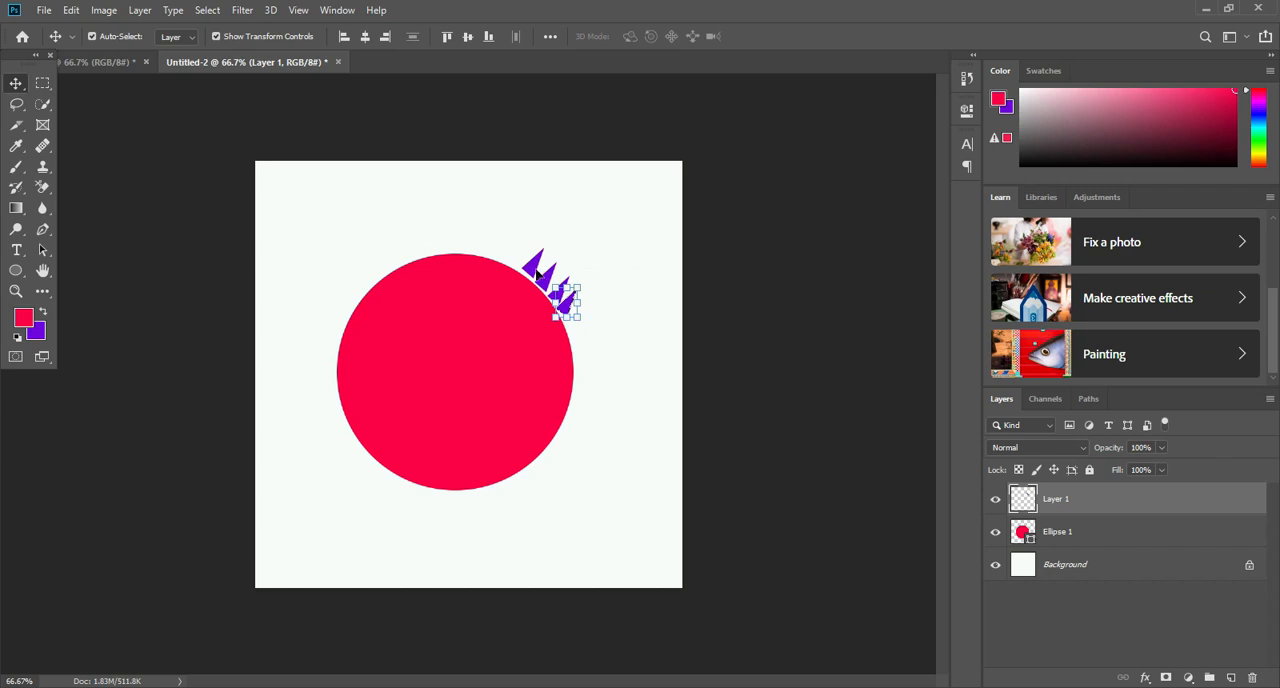
pyautogui.moveTo(567, 311); pyautogui.dragTo(581, 386)
pyautogui.moveTo(535, 270); pyautogui.dragTo(527, 268)
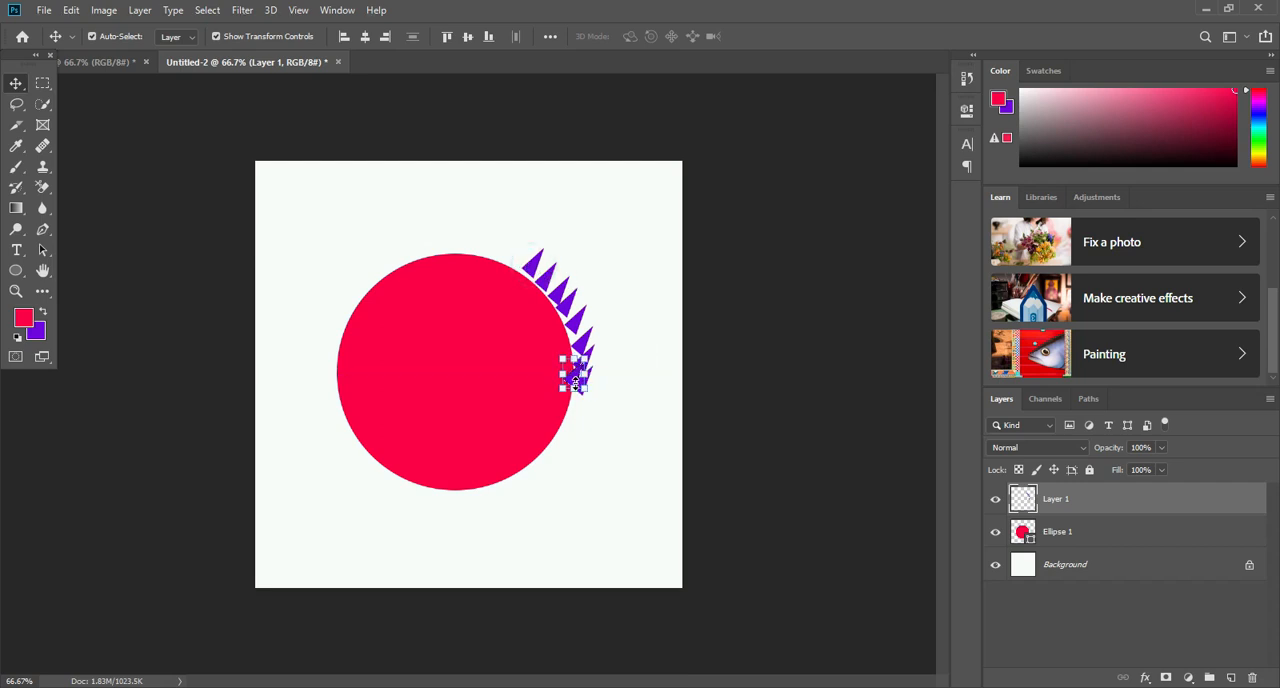
pyautogui.moveTo(574, 379); pyautogui.dragTo(620, 386)
# - Rotate the lowest triangle of the row about 31° to follow the circle's curve and deselect it
pyautogui.hotkey('ctrl', 't')
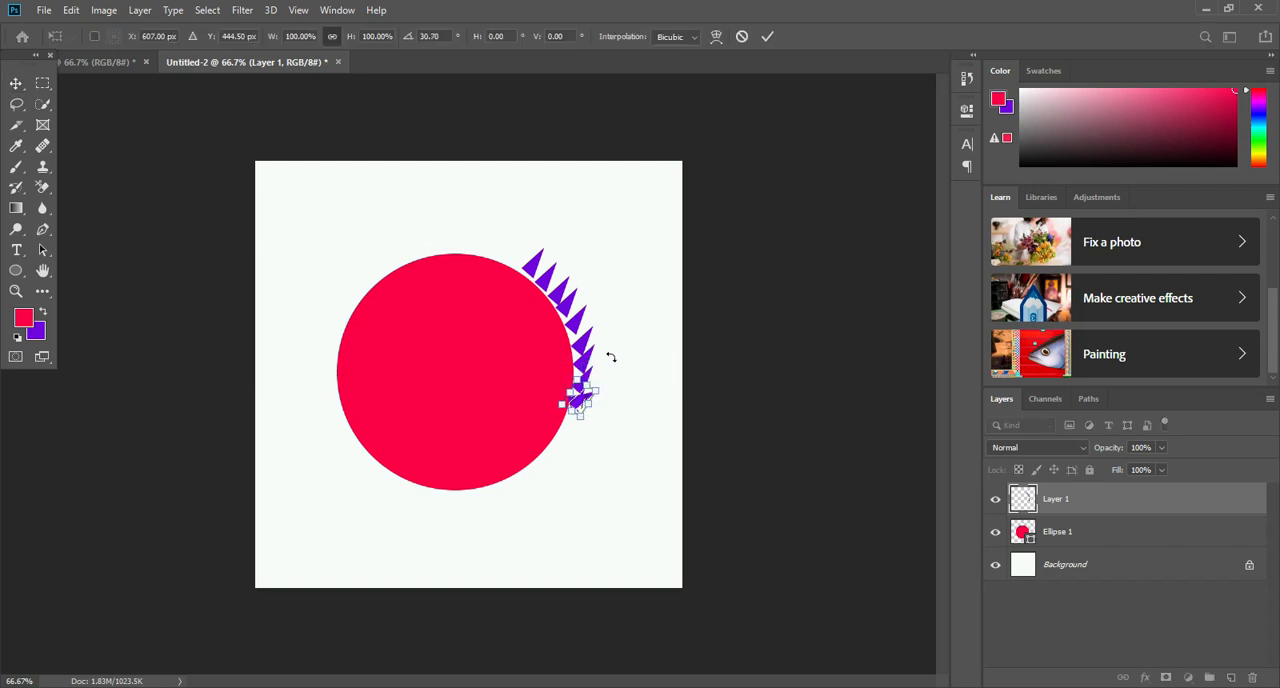
pyautogui.click(577, 229)
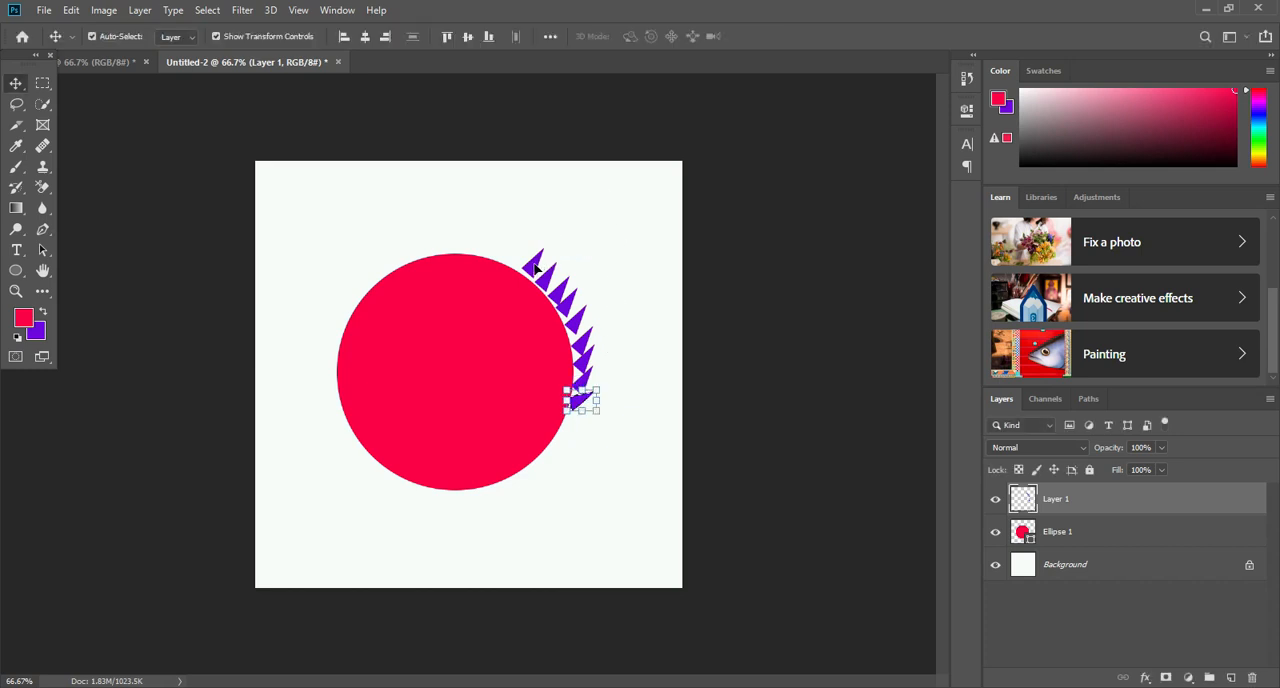
pyautogui.click(530, 262)
pyautogui.click(600, 266)
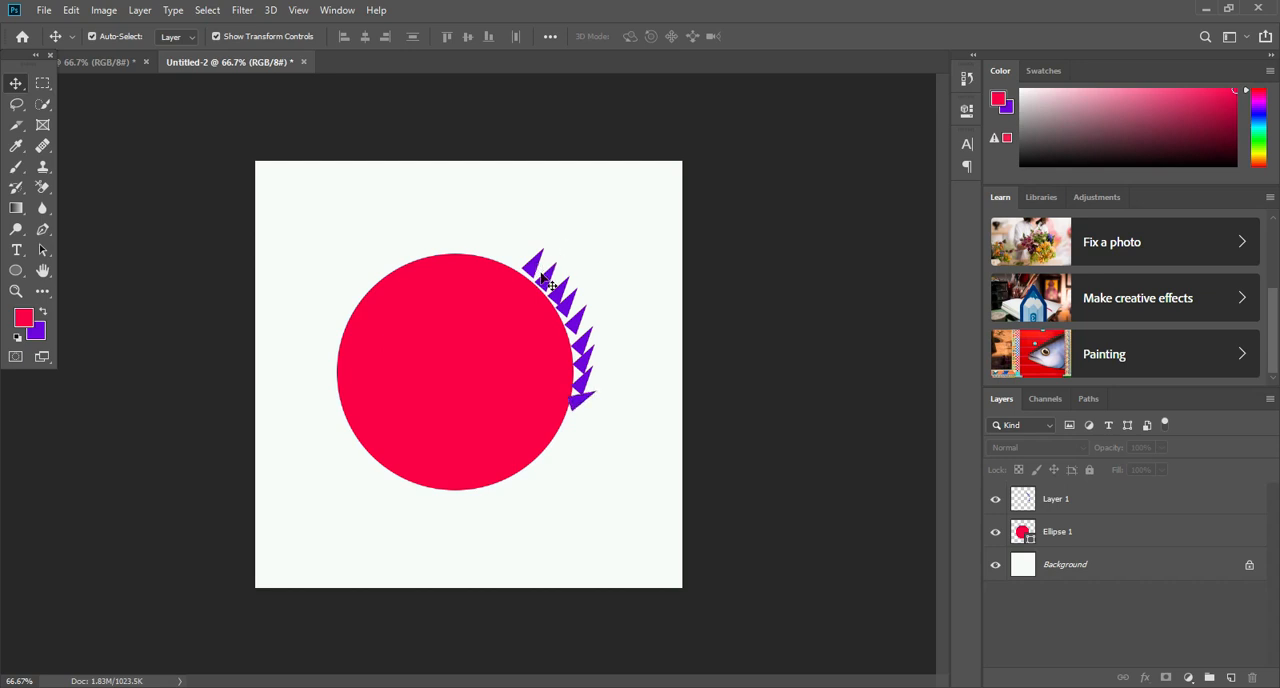
# - Duplicate the whole row of triangles onto its own layer and place the copy above the circle
pyautogui.click(534, 265)
pyautogui.click(623, 217)
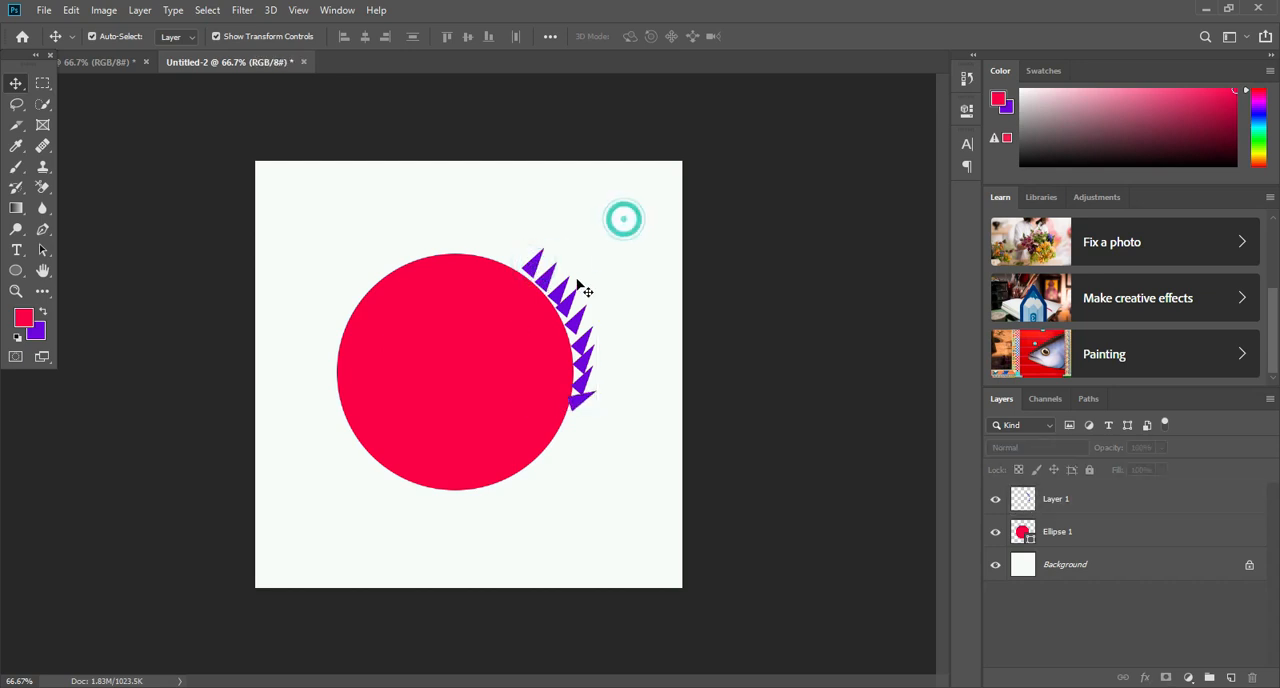
pyautogui.click(572, 286)
pyautogui.click(534, 264)
pyautogui.moveTo(531, 268); pyautogui.dragTo(531, 268)
pyautogui.keyDown('alt'); pyautogui.moveTo(572, 308); pyautogui.dragTo(400, 152); pyautogui.keyUp('alt')
# - Rotate the copied row of triangles about -81° and fit it along the circle's upper edge
pyautogui.moveTo(438, 229); pyautogui.dragTo(447, 253)
pyautogui.moveTo(451, 189); pyautogui.dragTo(466, 165)
pyautogui.moveTo(459, 267); pyautogui.dragTo(459, 266)
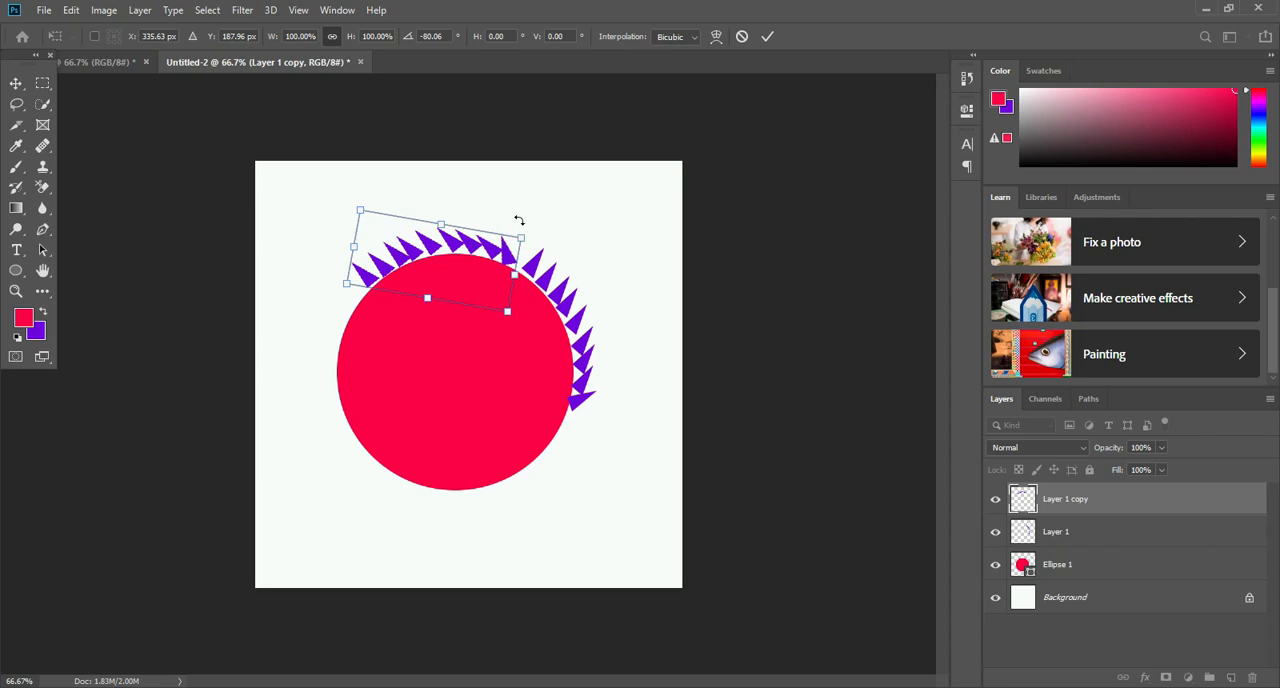
pyautogui.moveTo(521, 207); pyautogui.dragTo(528, 191)
pyautogui.moveTo(463, 261); pyautogui.dragTo(468, 264)
pyautogui.moveTo(523, 217); pyautogui.dragTo(530, 215)
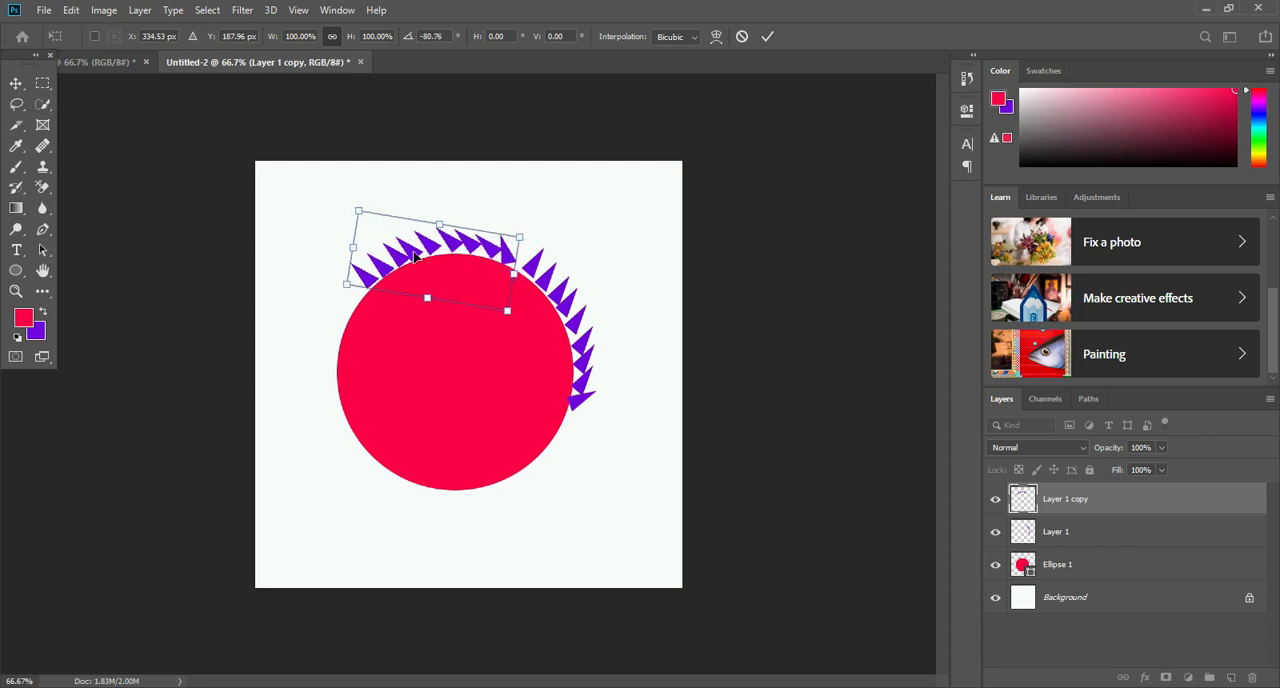
pyautogui.moveTo(418, 239); pyautogui.dragTo(353, 282)
pyautogui.click(16, 83)
# - Duplicate the top row of triangles, rotate the copy about -74° and fit it along the circle's left edge
pyautogui.moveTo(408, 252); pyautogui.dragTo(325, 323)
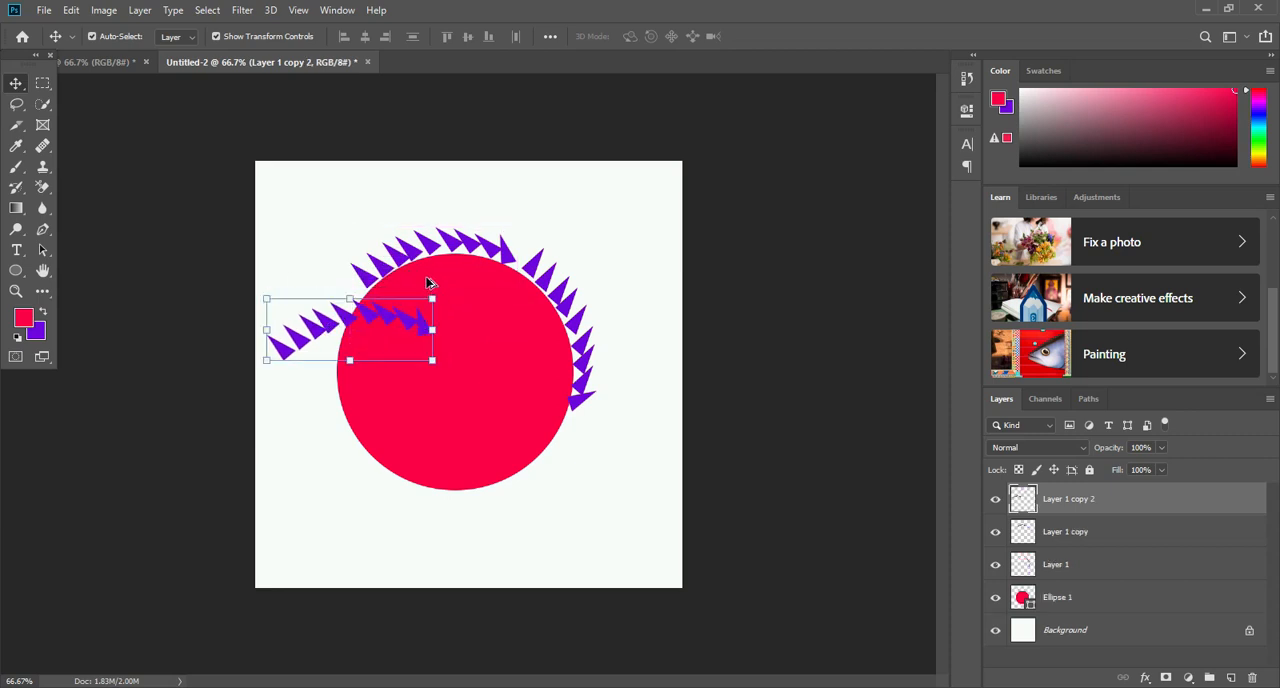
pyautogui.moveTo(415, 285); pyautogui.dragTo(338, 333)
pyautogui.moveTo(386, 240); pyautogui.dragTo(366, 229)
pyautogui.moveTo(321, 321); pyautogui.dragTo(325, 323)
pyautogui.moveTo(413, 258); pyautogui.dragTo(396, 250)
pyautogui.moveTo(306, 362); pyautogui.dragTo(313, 362)
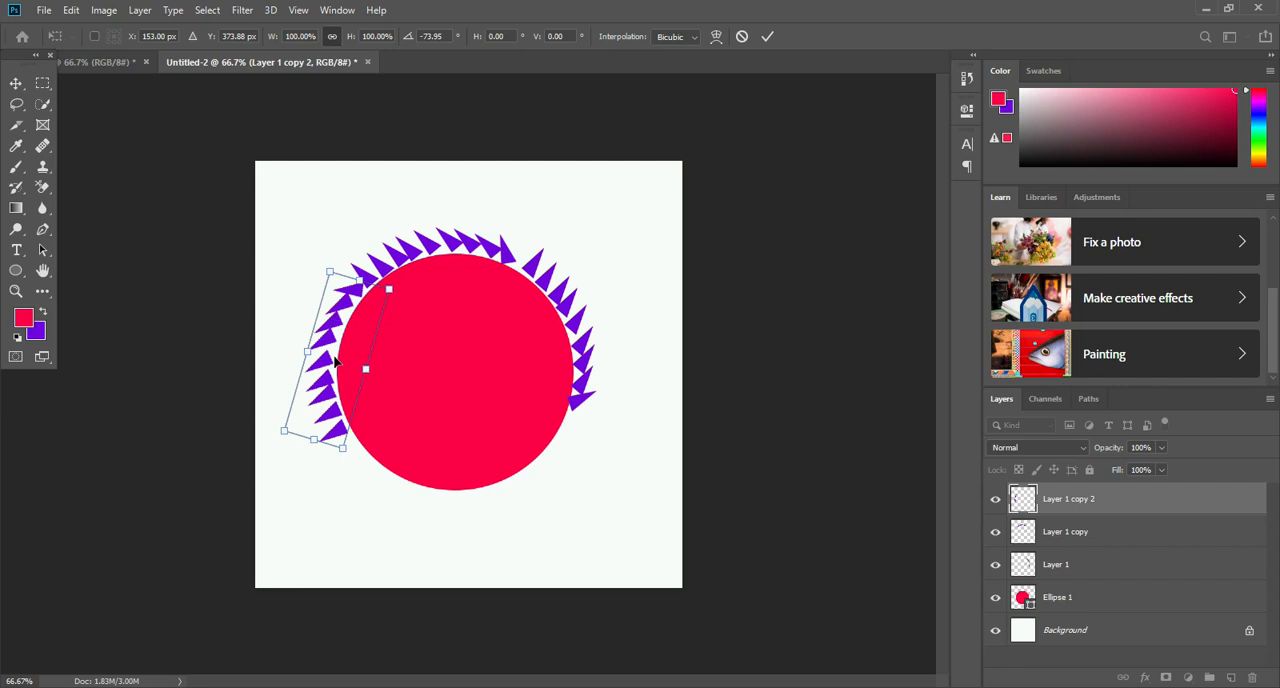
pyautogui.click(16, 83)
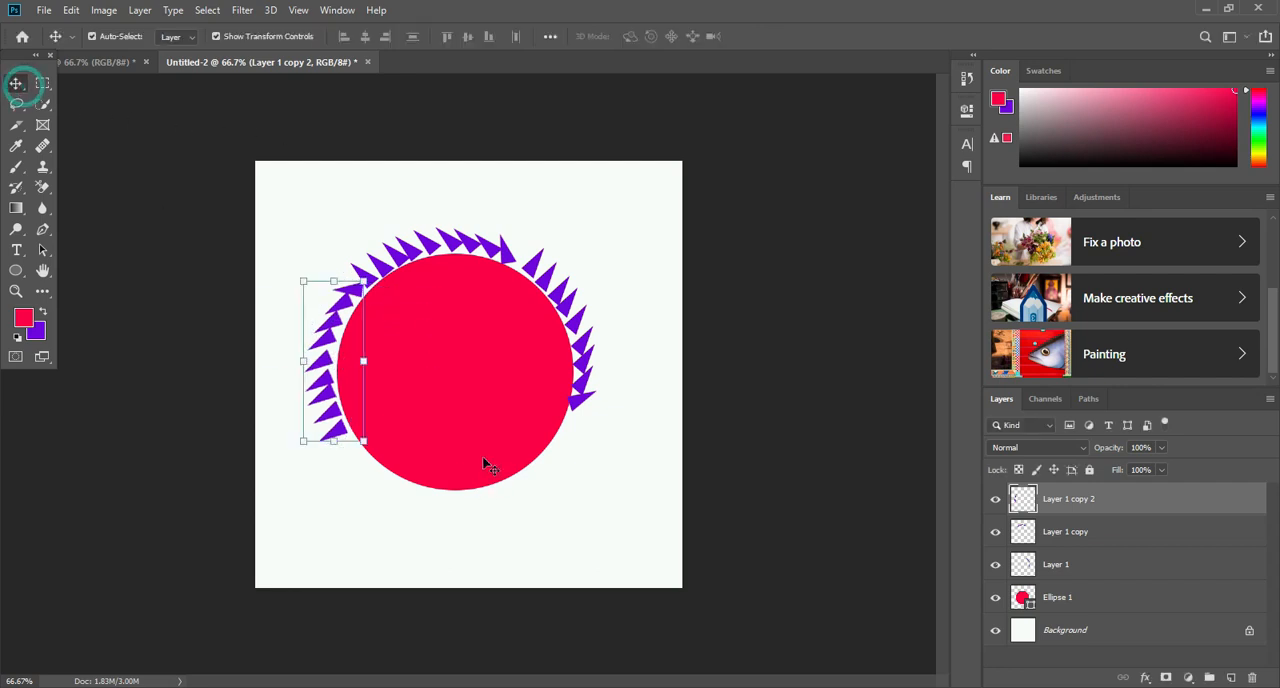
pyautogui.moveTo(330, 358)
pyautogui.mouseDown()
pyautogui.moveTo(318, 377)
pyautogui.moveTo(326, 352)
pyautogui.moveTo(329, 373)
pyautogui.moveTo(322, 343)
pyautogui.moveTo(320, 374)
pyautogui.mouseUp()
pyautogui.click(14, 81)
# - Duplicate the left row of triangles, rotate the copy -78° and fit it along the circle's bottom edge
pyautogui.moveTo(318, 356); pyautogui.dragTo(417, 561)
pyautogui.moveTo(471, 432); pyautogui.dragTo(342, 411)
pyautogui.moveTo(443, 519); pyautogui.dragTo(433, 506)
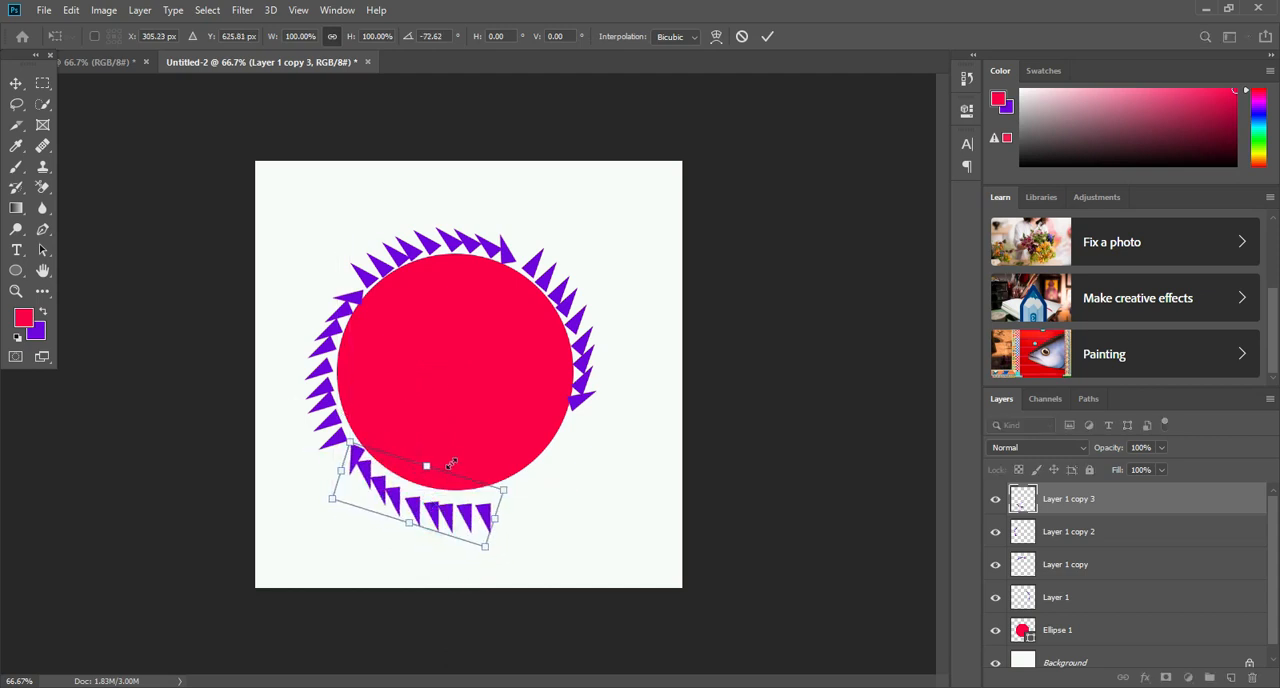
pyautogui.moveTo(451, 454); pyautogui.dragTo(447, 450)
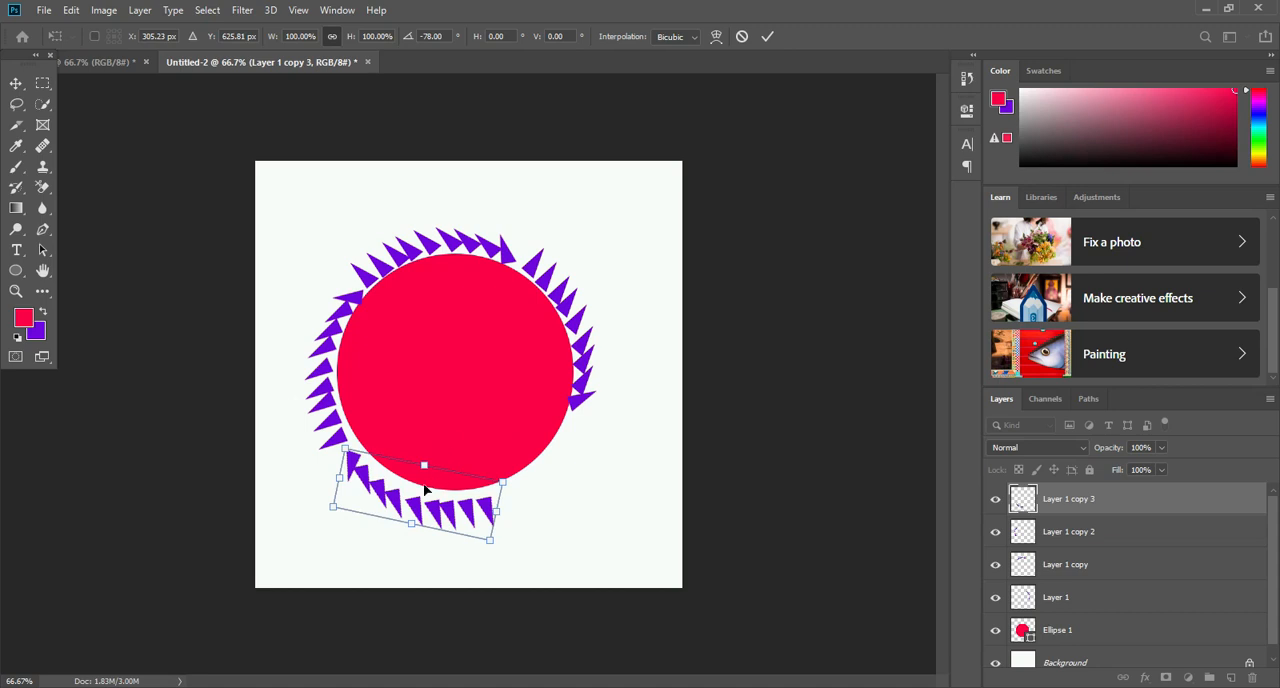
pyautogui.moveTo(420, 491); pyautogui.dragTo(422, 490)
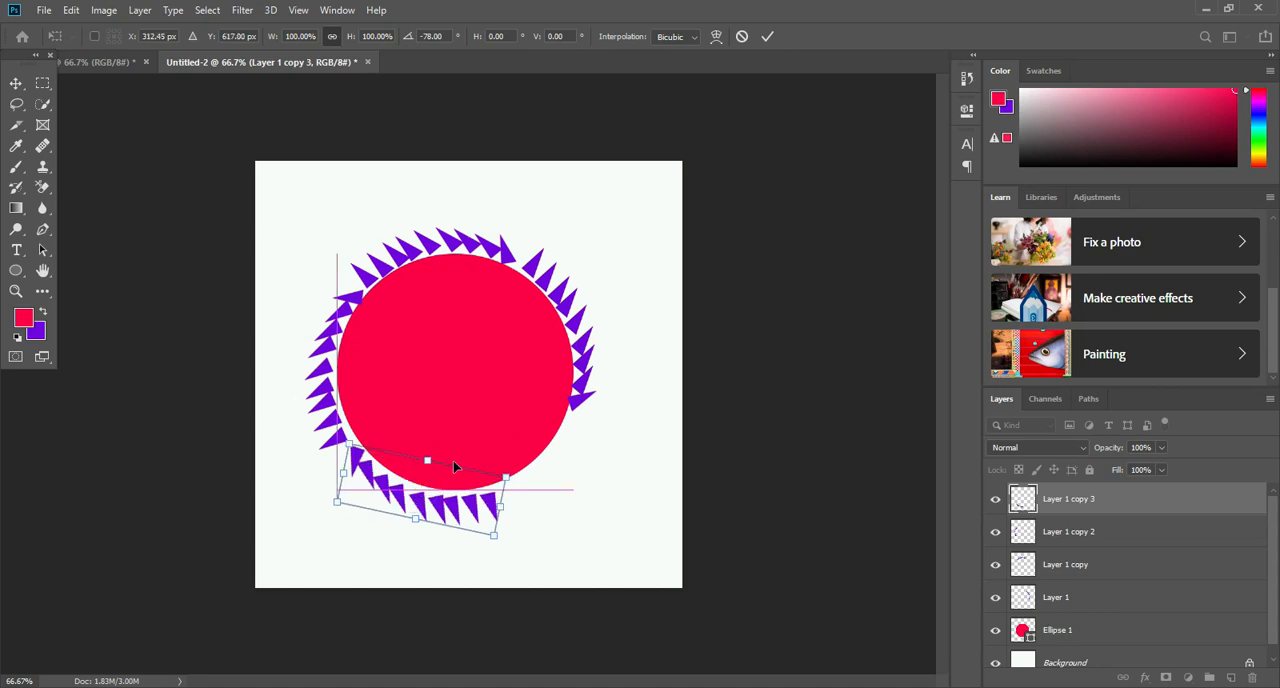
pyautogui.moveTo(427, 485)
pyautogui.mouseDown()
pyautogui.moveTo(446, 484)
pyautogui.moveTo(421, 500)
pyautogui.mouseUp()
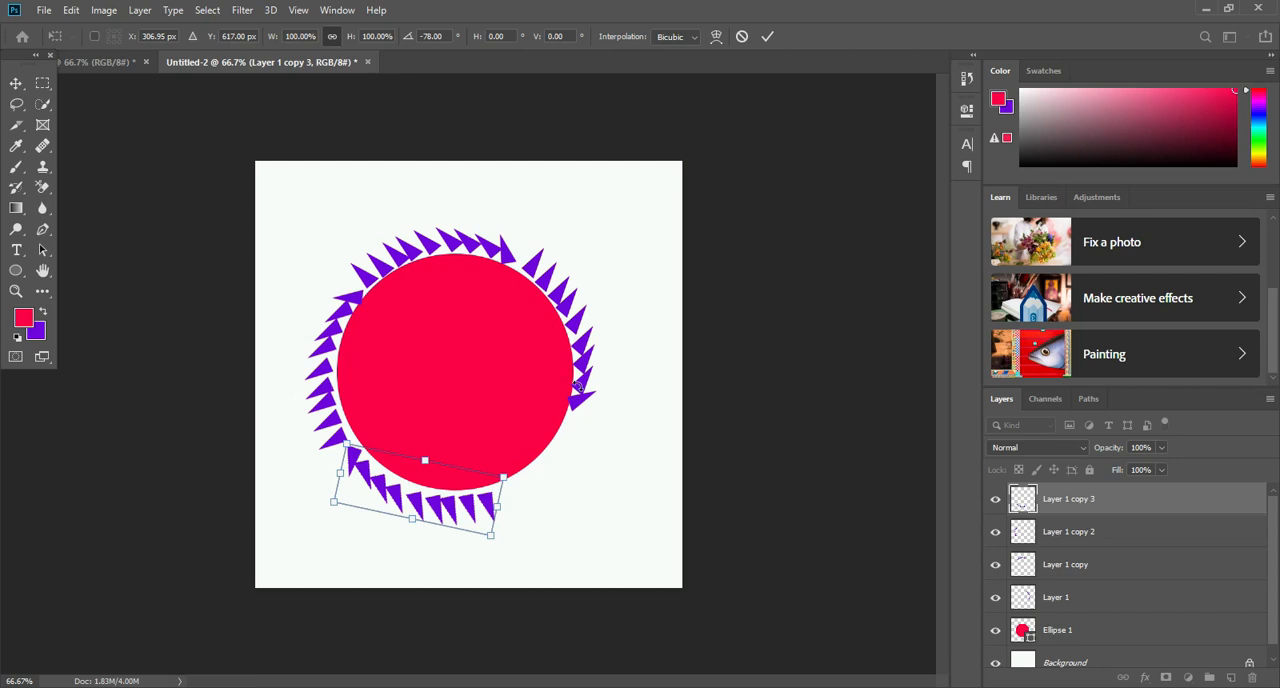
pyautogui.doubleClick(424, 459)
# - Duplicate the right row of triangles, rotate the copy about 63° and close the gap at the circle's lower right
pyautogui.click(586, 347)
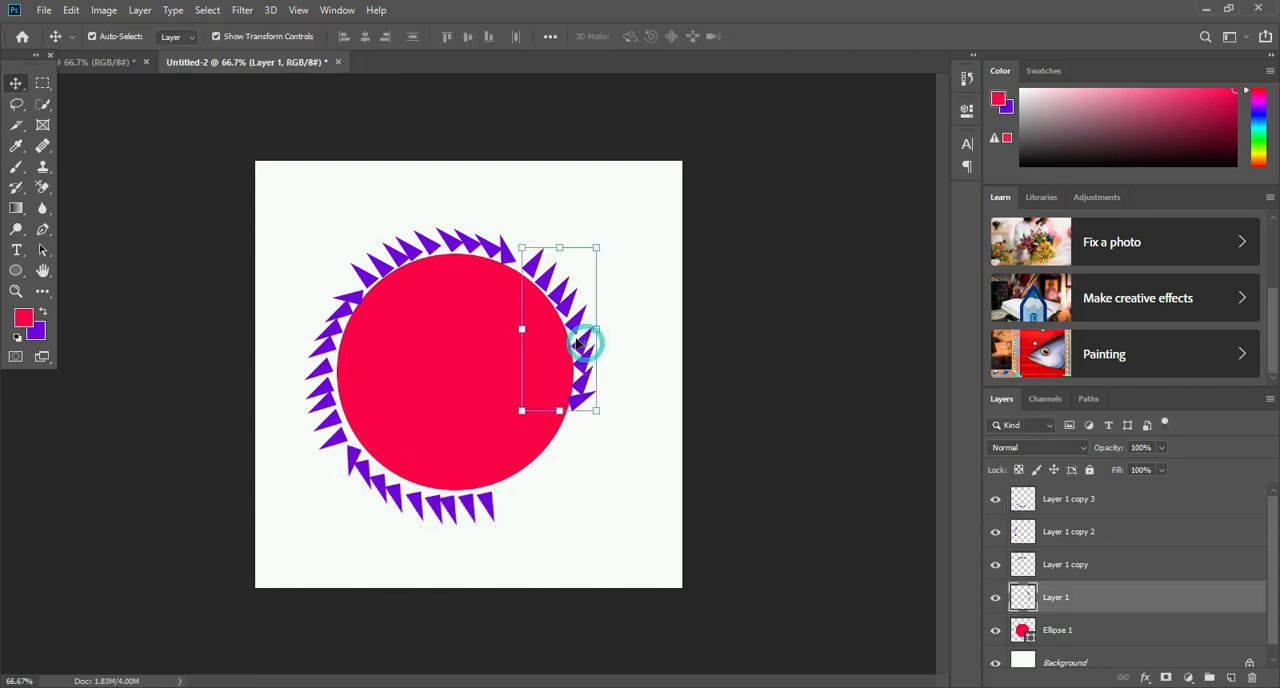
pyautogui.moveTo(577, 343); pyautogui.dragTo(553, 481)
pyautogui.moveTo(590, 381); pyautogui.dragTo(723, 494)
pyautogui.moveTo(552, 482); pyautogui.dragTo(568, 463)
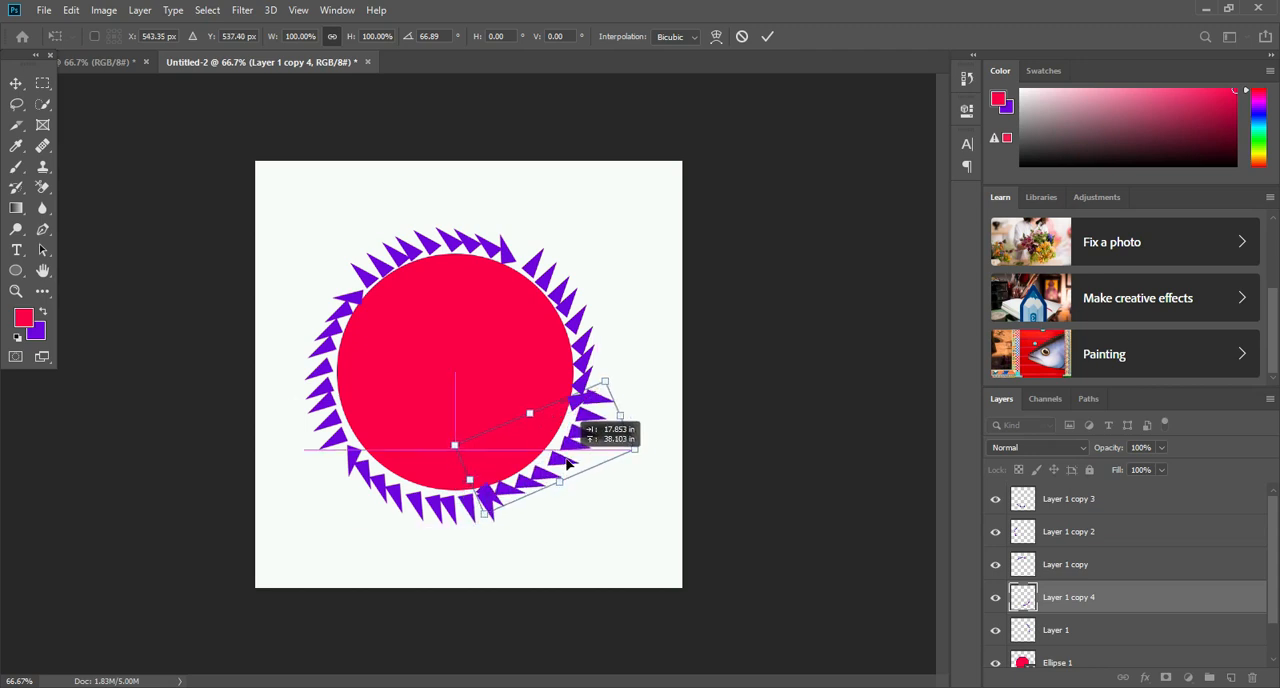
pyautogui.moveTo(618, 371); pyautogui.dragTo(613, 366)
pyautogui.moveTo(580, 451); pyautogui.dragTo(577, 453)
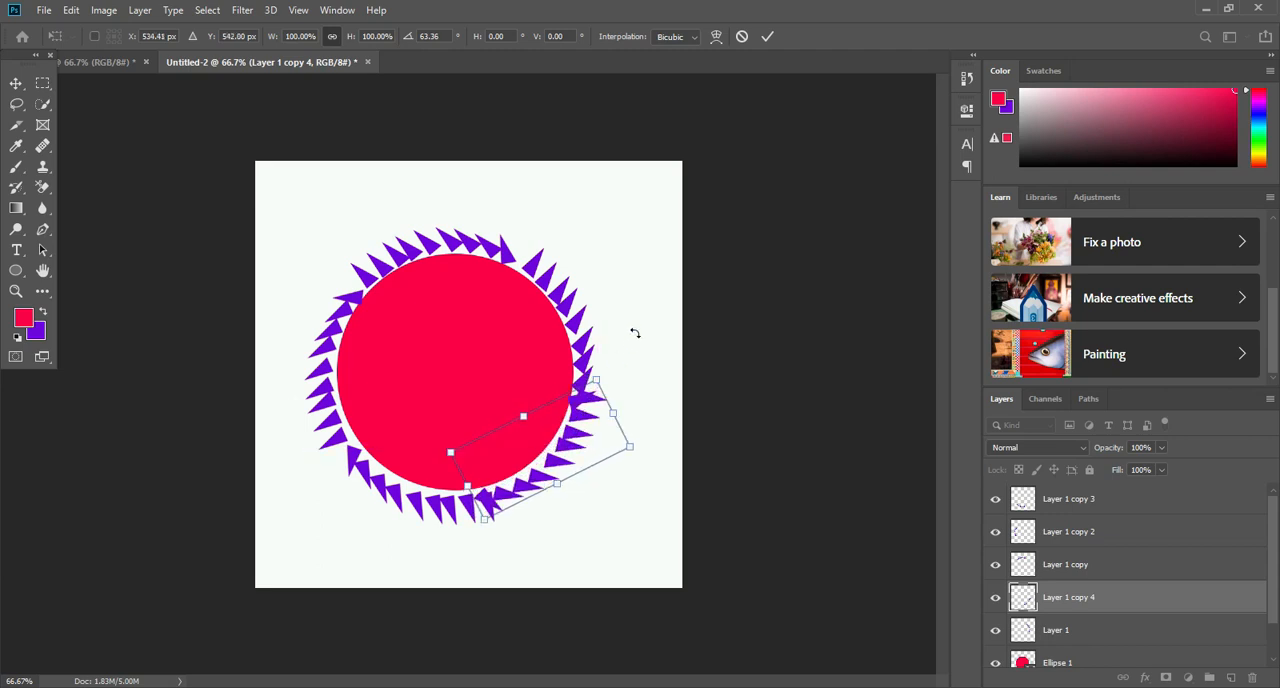
pyautogui.click(545, 189)
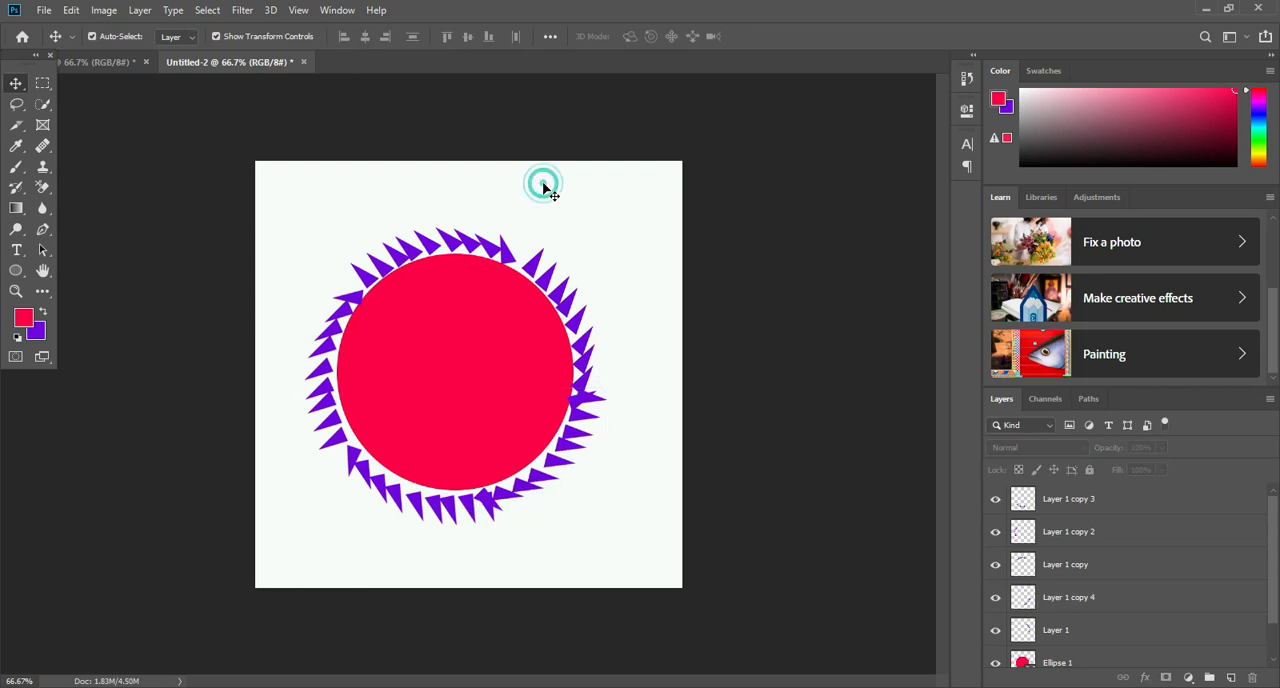
# - Add a text layer in the upper part of the red circle and enlarge its placeholder text across most of the circle
pyautogui.click(14, 256)
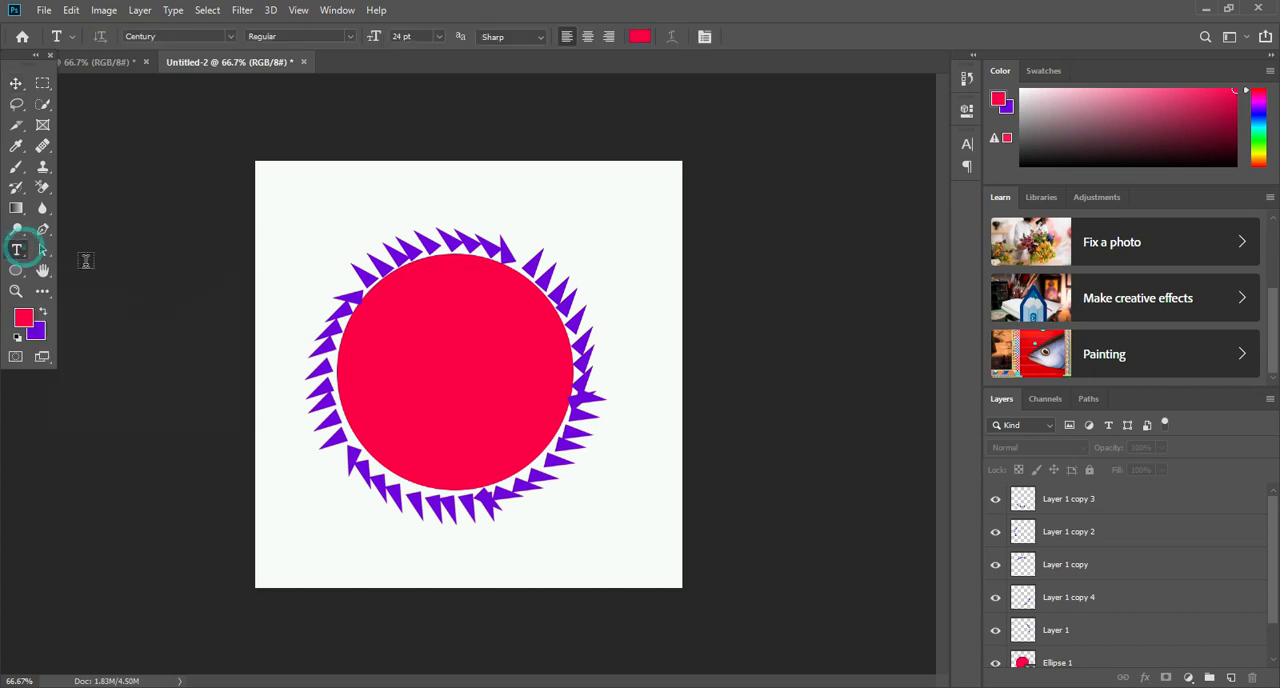
pyautogui.click(366, 329)
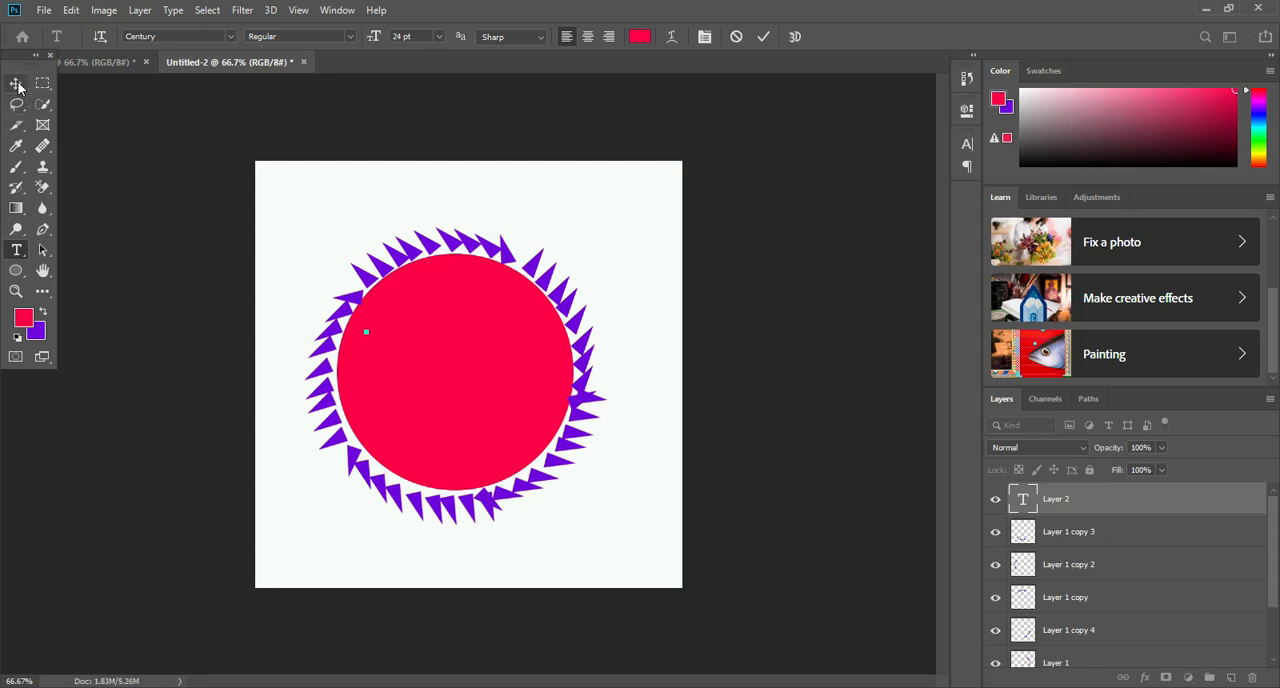
pyautogui.click(16, 83)
pyautogui.moveTo(368, 332); pyautogui.dragTo(540, 306)
pyautogui.doubleClick(405, 330)
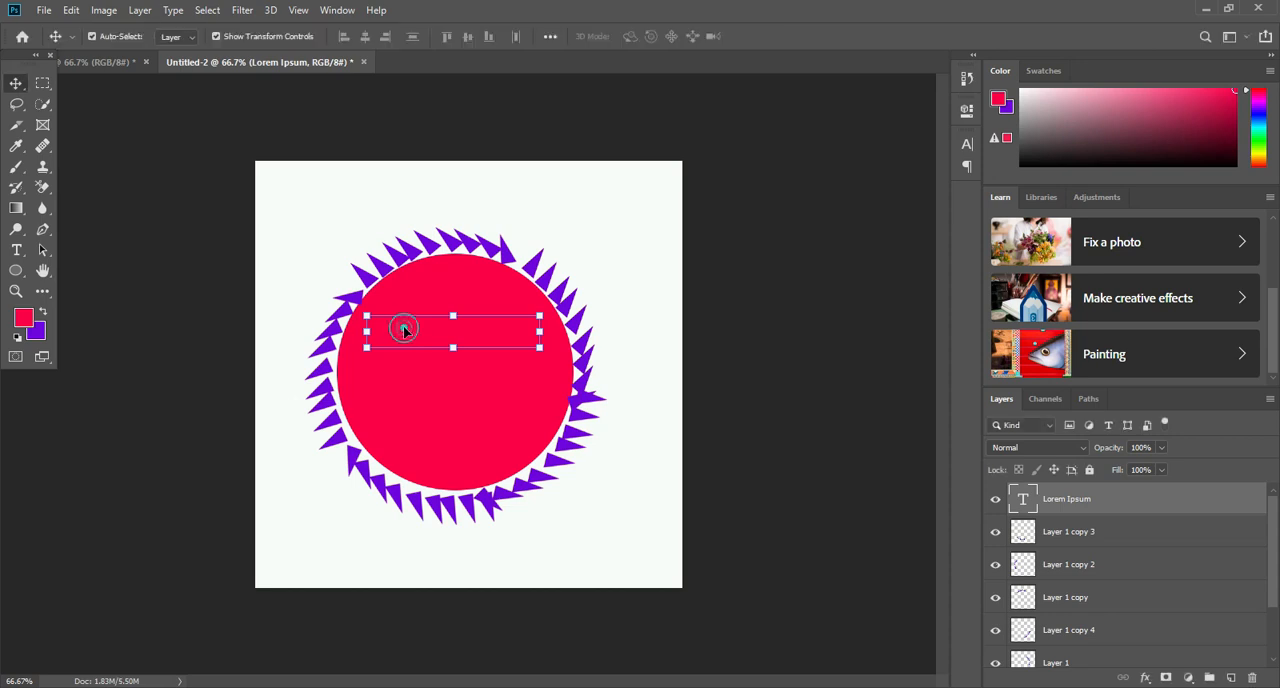
# - Replace the placeholder text with "Ma"
pyautogui.doubleClick(414, 323)
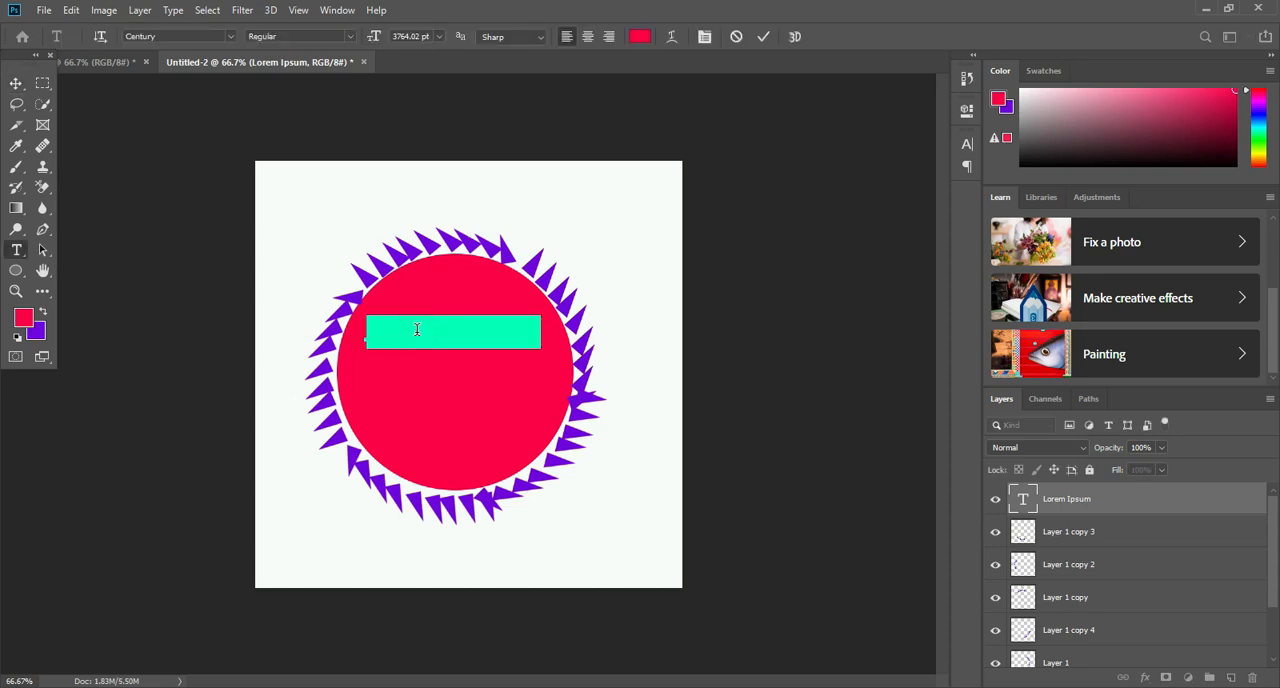
pyautogui.press('BackSpace')
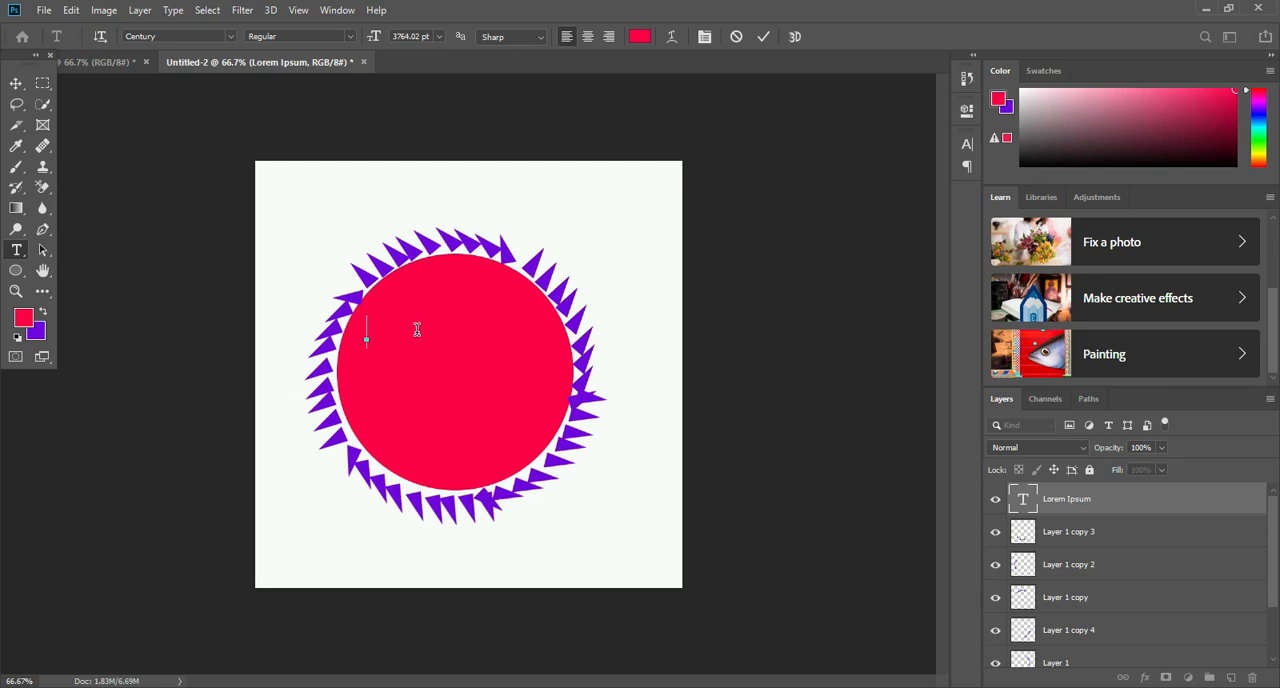
pyautogui.write('M')
# - Change the color of the text inside the circle to black
pyautogui.click(17, 85)
pyautogui.click(387, 345)
pyautogui.doubleClick(391, 329)
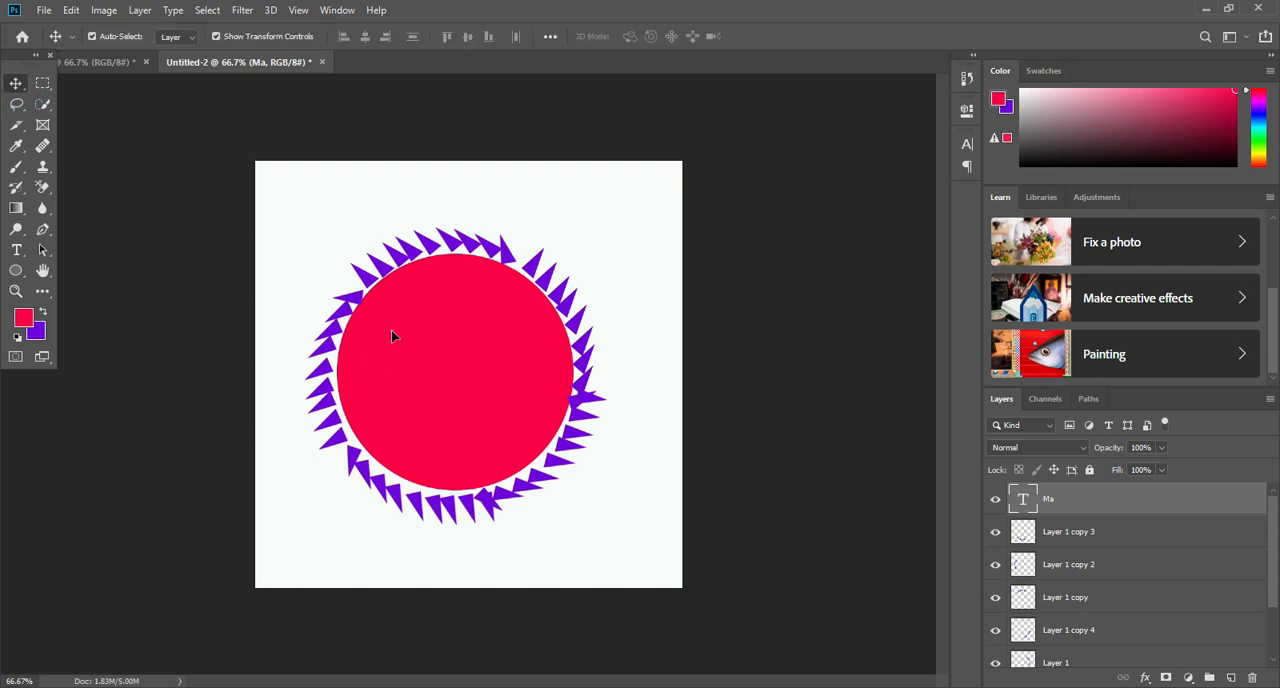
pyautogui.doubleClick(391, 329)
pyautogui.click(640, 36)
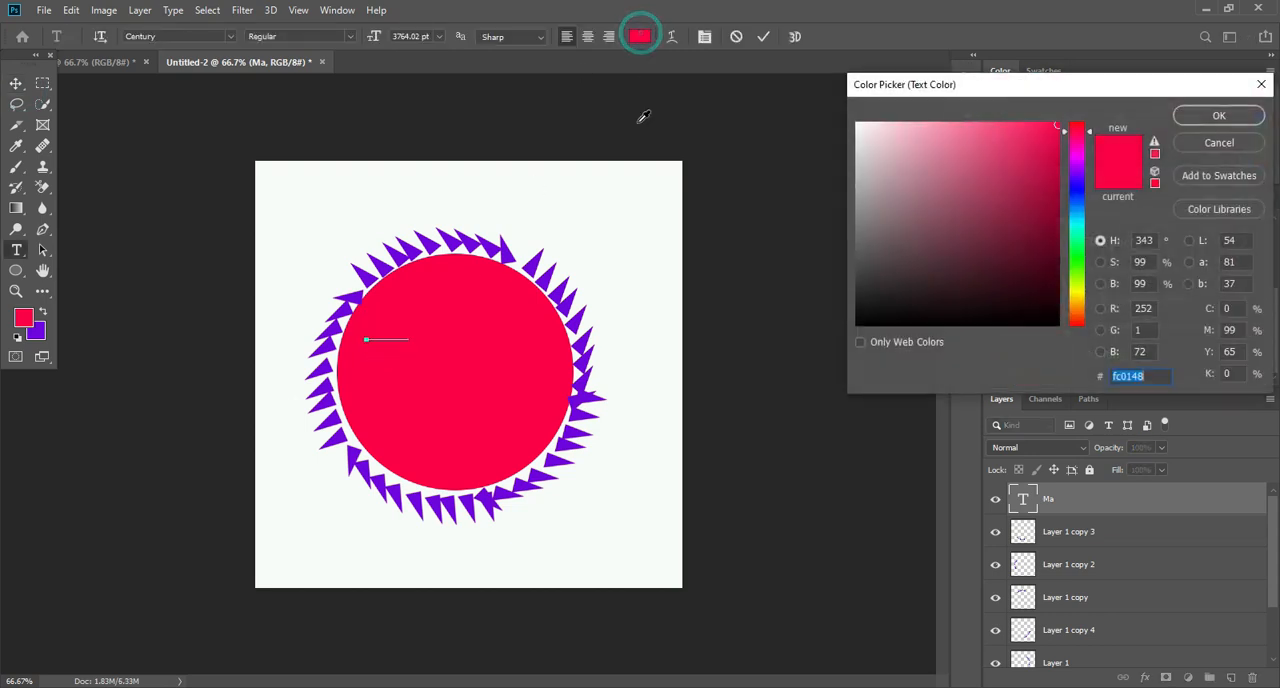
pyautogui.click(1035, 317)
pyautogui.click(1219, 115)
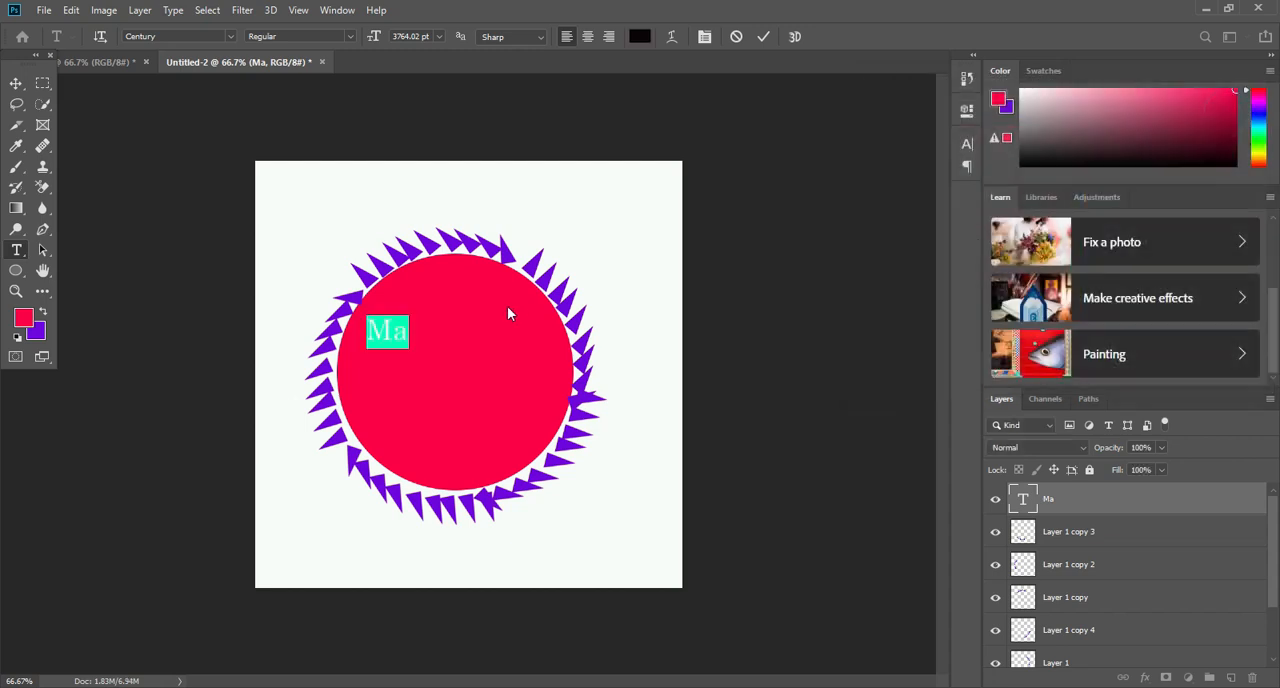
# - Replace the black text with the designer's full name, the first word in capitals and the second in lowercase
pyautogui.click(392, 336)
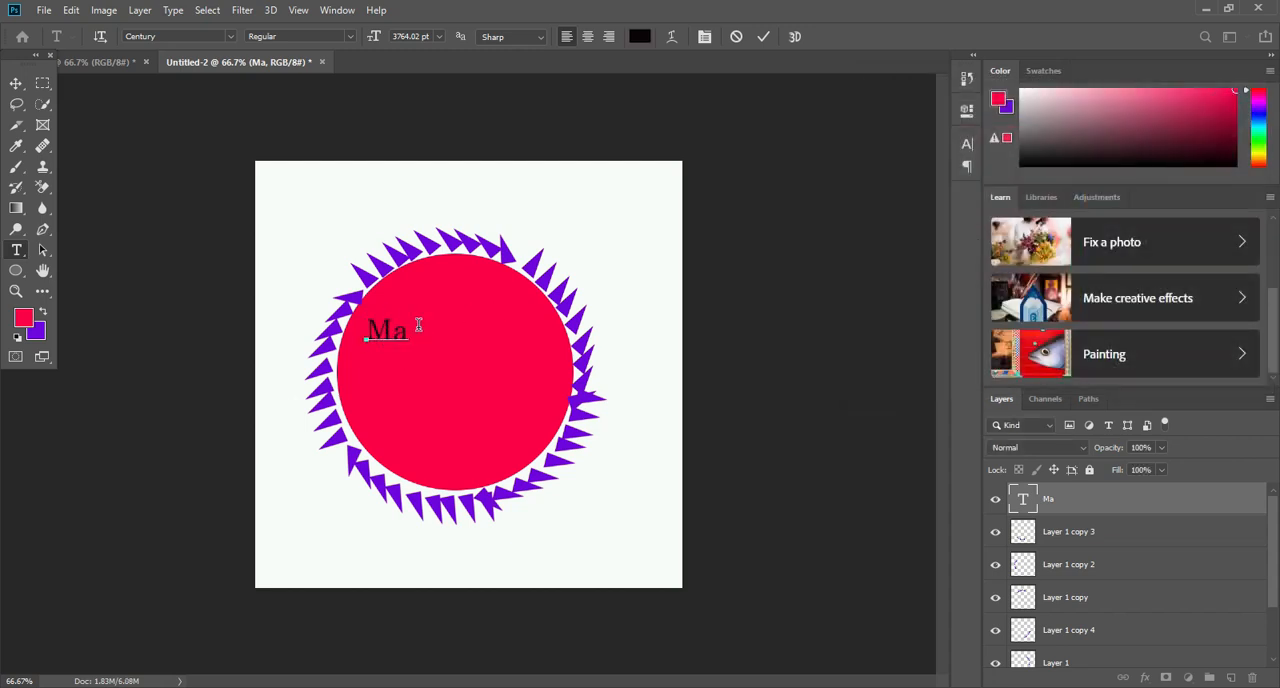
pyautogui.write('ham')
pyautogui.press('BackSpace')
pyautogui.press('BackSpace')
pyautogui.press('BackSpace')
pyautogui.press('BackSpace')
pyautogui.press('BackSpace')
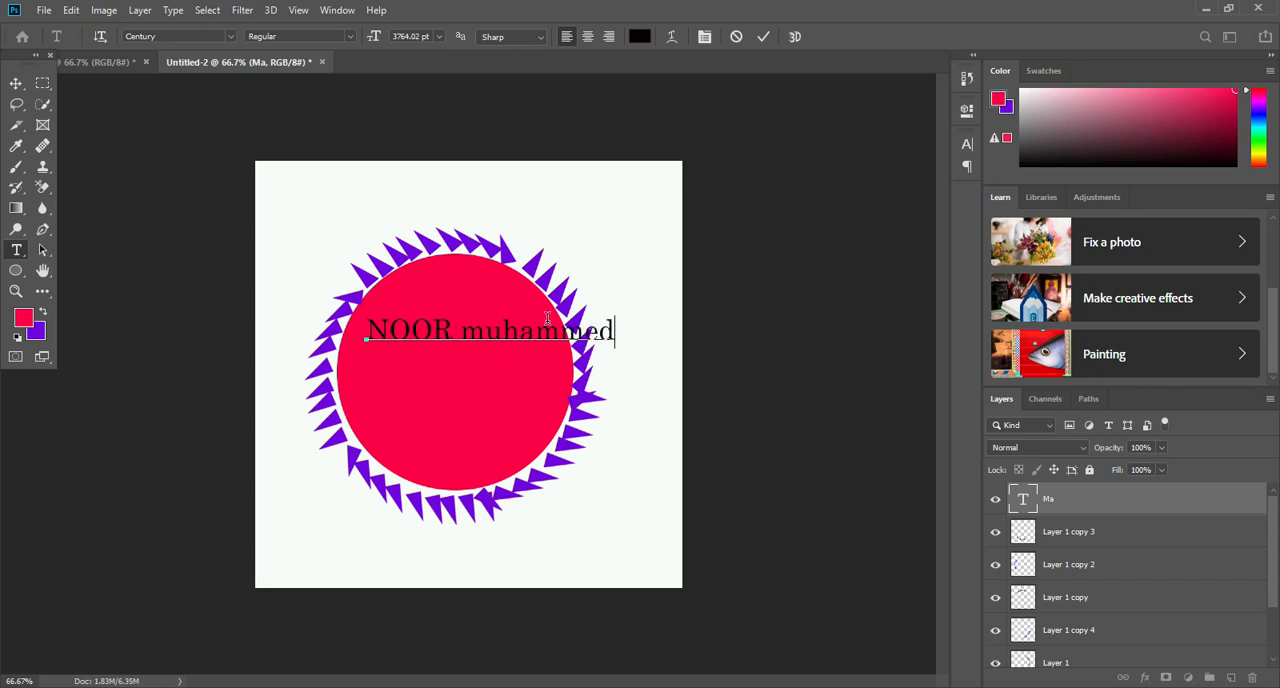
# - Capitalize the first letter of the second word in the name
pyautogui.click(468, 335)
pyautogui.press('Delete')
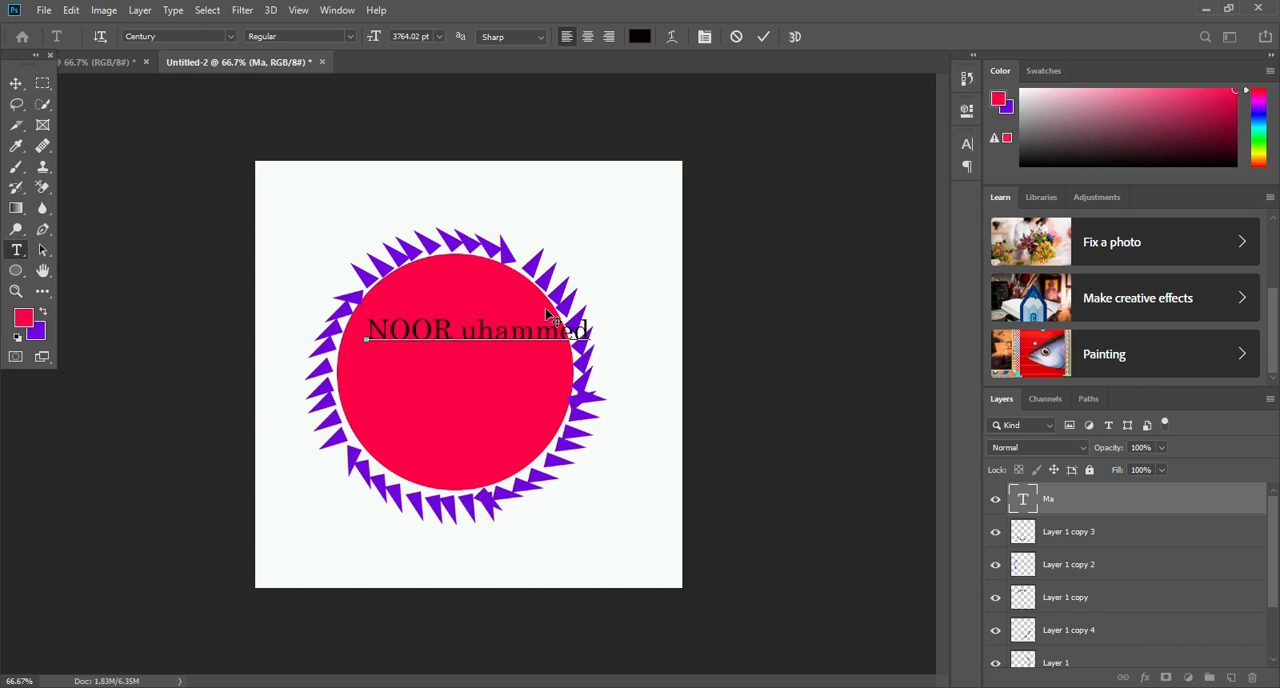
pyautogui.write('M')
# - Retype the second word of the name entirely in capital letters
pyautogui.click(452, 327)
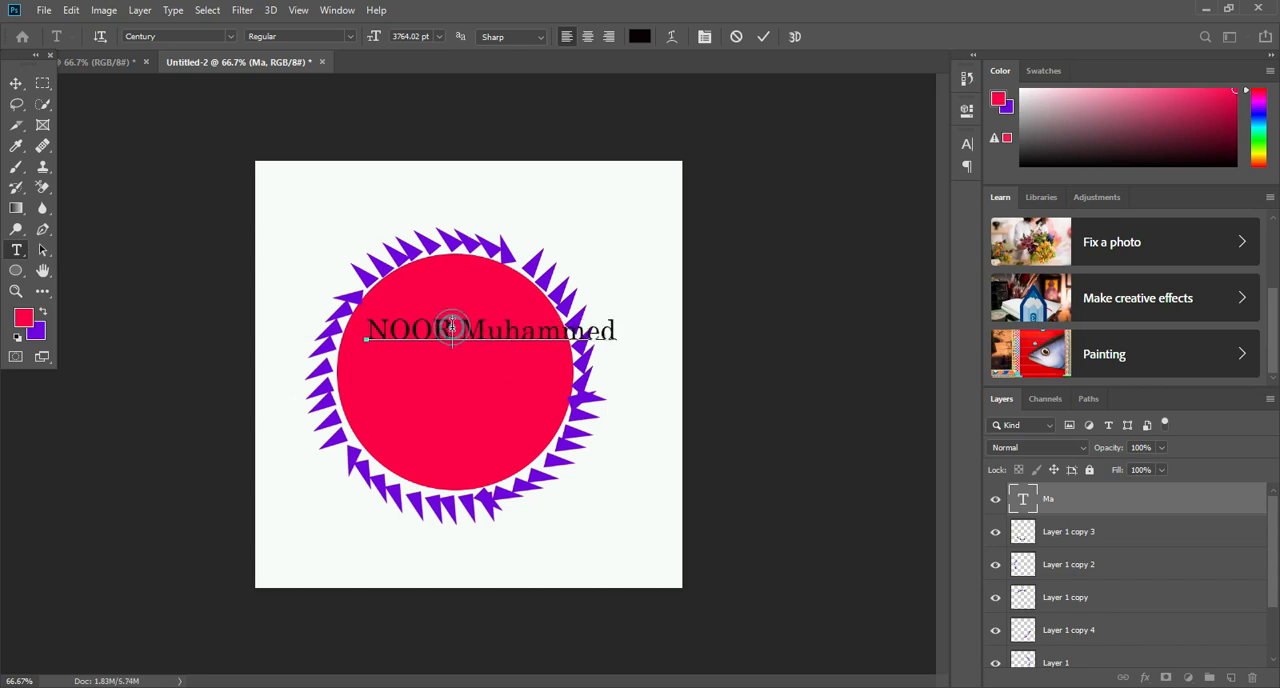
pyautogui.moveTo(460, 330); pyautogui.dragTo(641, 333)
pyautogui.press('BackSpace')
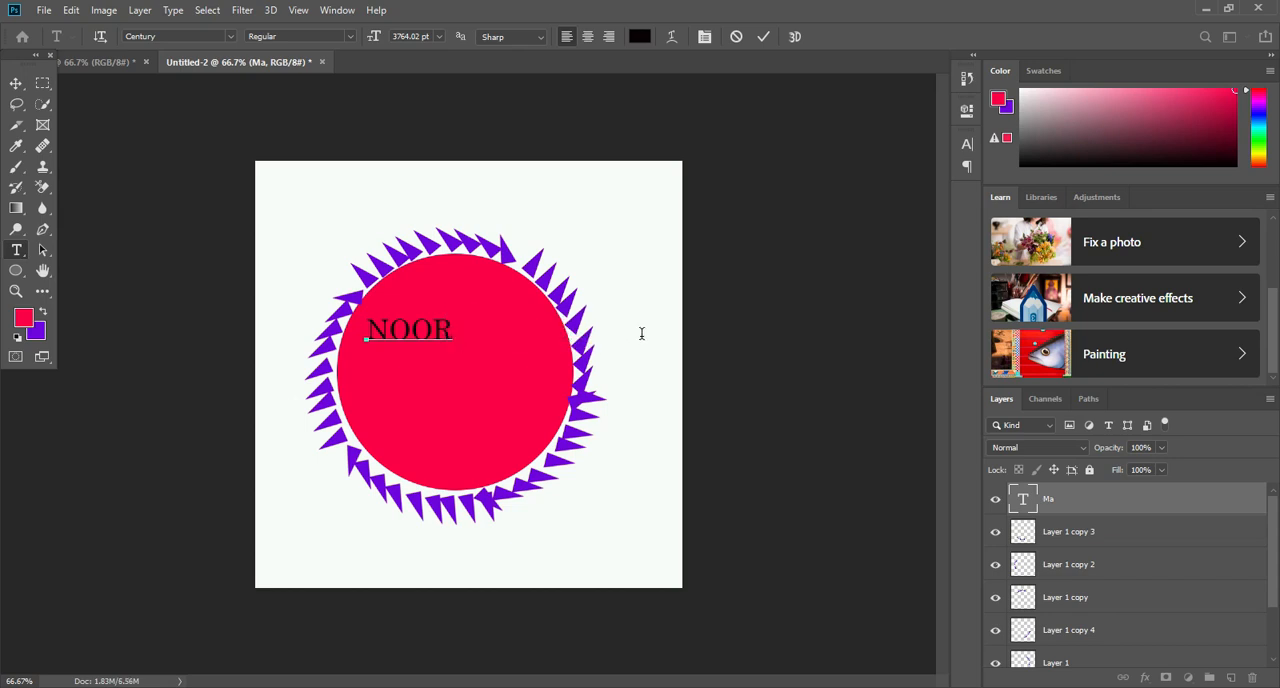
pyautogui.write('MUHSM')
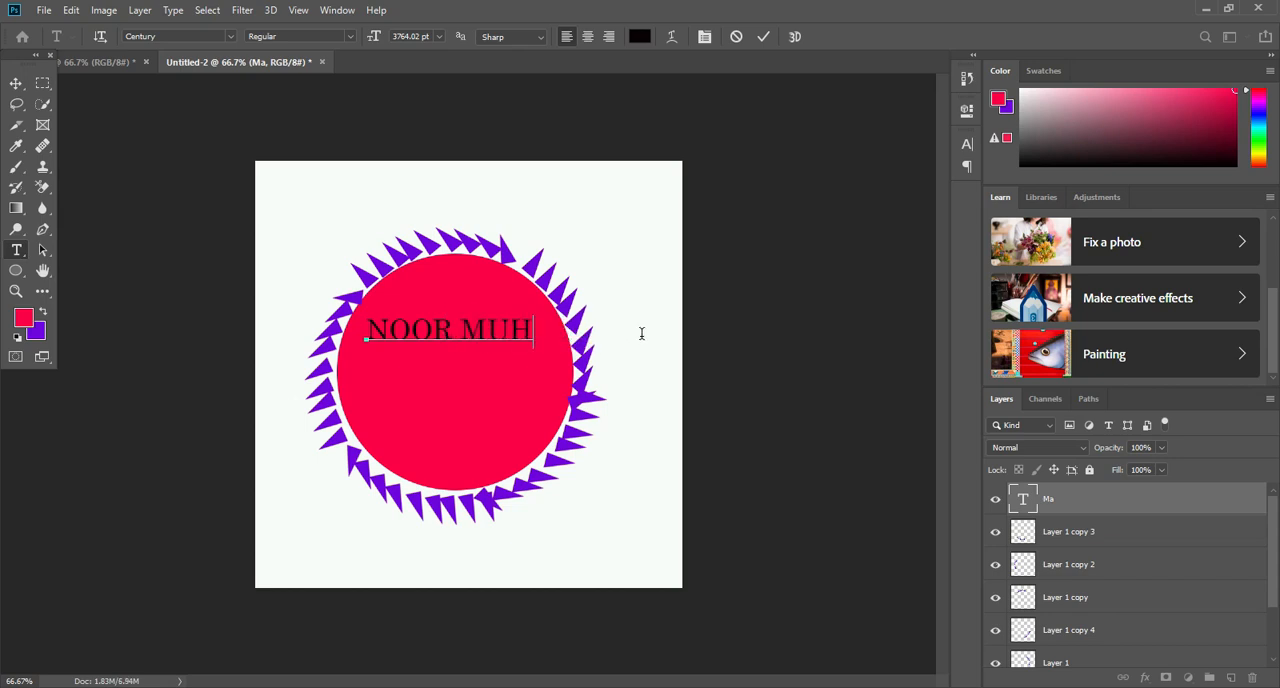
pyautogui.press('BackSpace')
pyautogui.press('BackSpace')
pyautogui.write('S')
pyautogui.press('BackSpace')
pyautogui.write('AMMED')
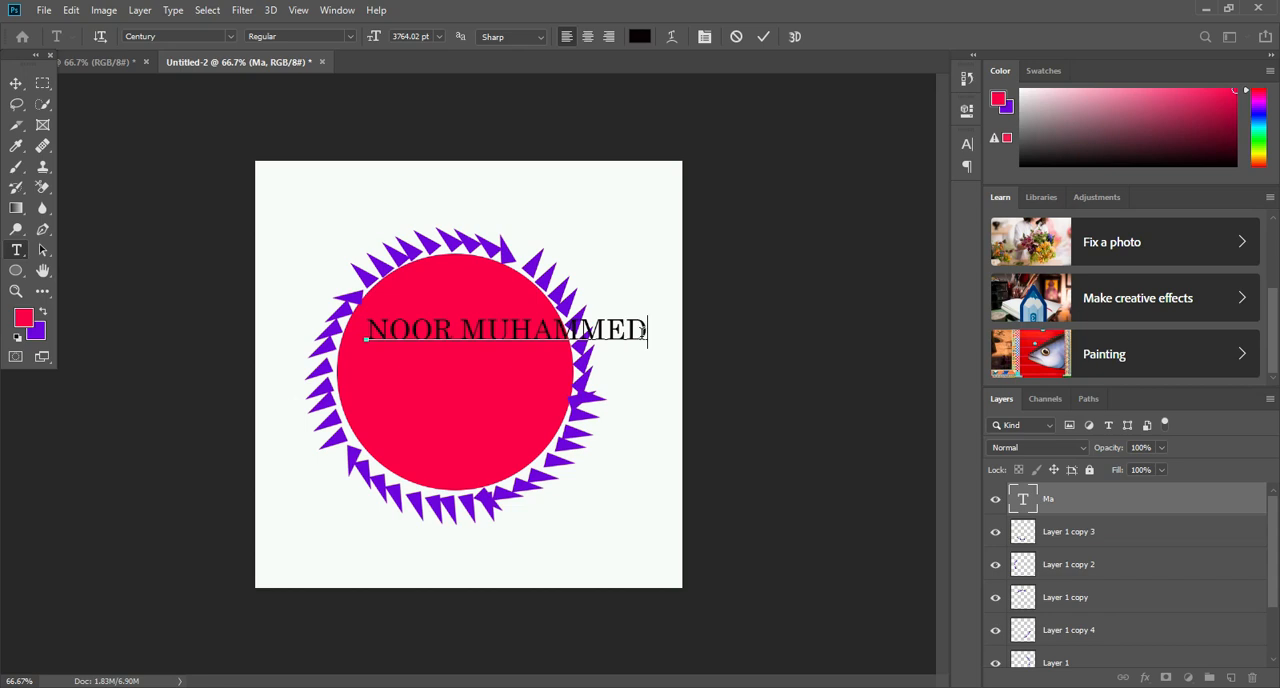
# - Scale the name to about 74% and center it within the upper half of the red circle
pyautogui.click(16, 83)
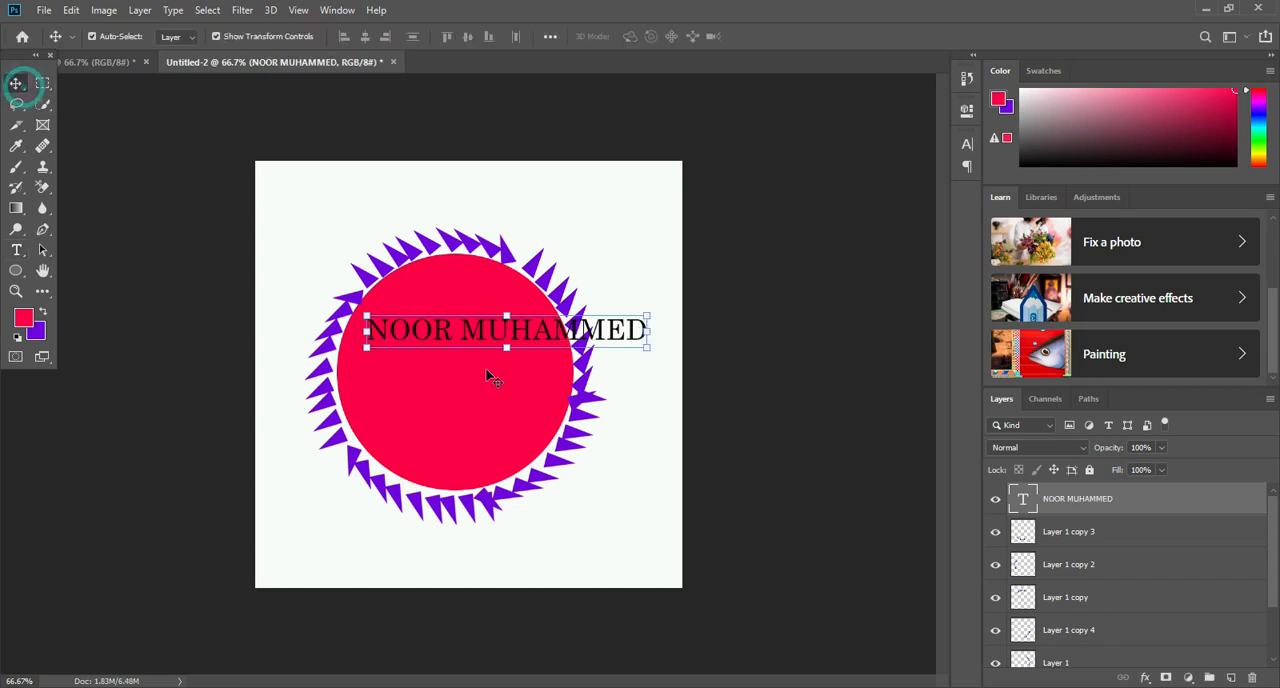
pyautogui.moveTo(497, 340); pyautogui.dragTo(468, 338)
pyautogui.moveTo(617, 314); pyautogui.dragTo(556, 366)
pyautogui.moveTo(517, 316); pyautogui.dragTo(506, 330)
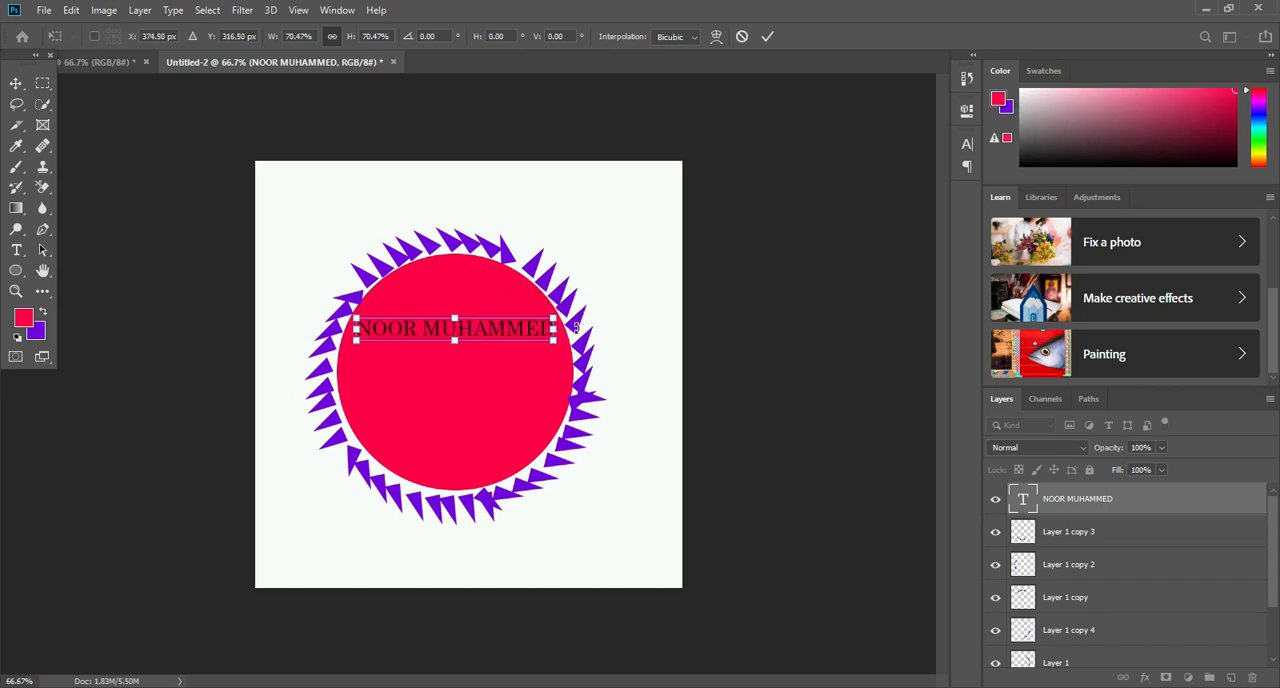
pyautogui.moveTo(549, 341)
pyautogui.mouseDown()
pyautogui.moveTo(564, 343)
pyautogui.moveTo(529, 350)
pyautogui.mouseUp()
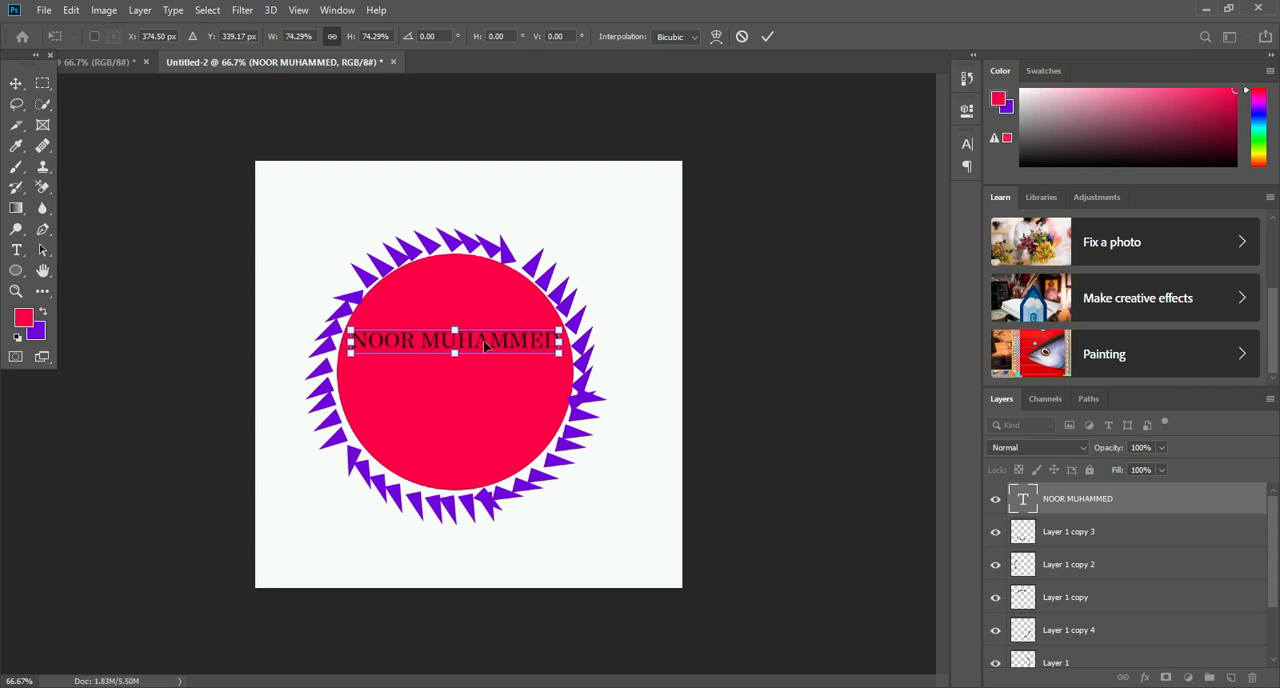
pyautogui.click(416, 329)
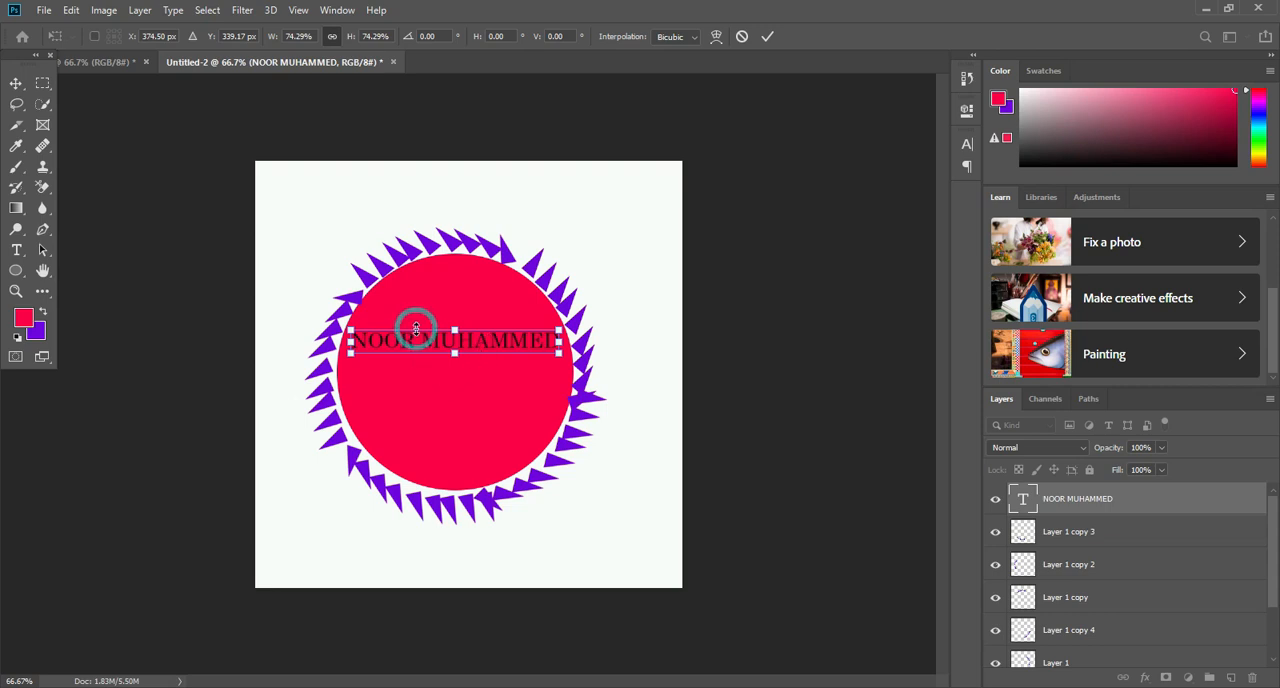
# - Add a second text layer and enlarge its placeholder text directly below the name, spanning most of the circle
pyautogui.click(17, 249)
pyautogui.click(367, 375)
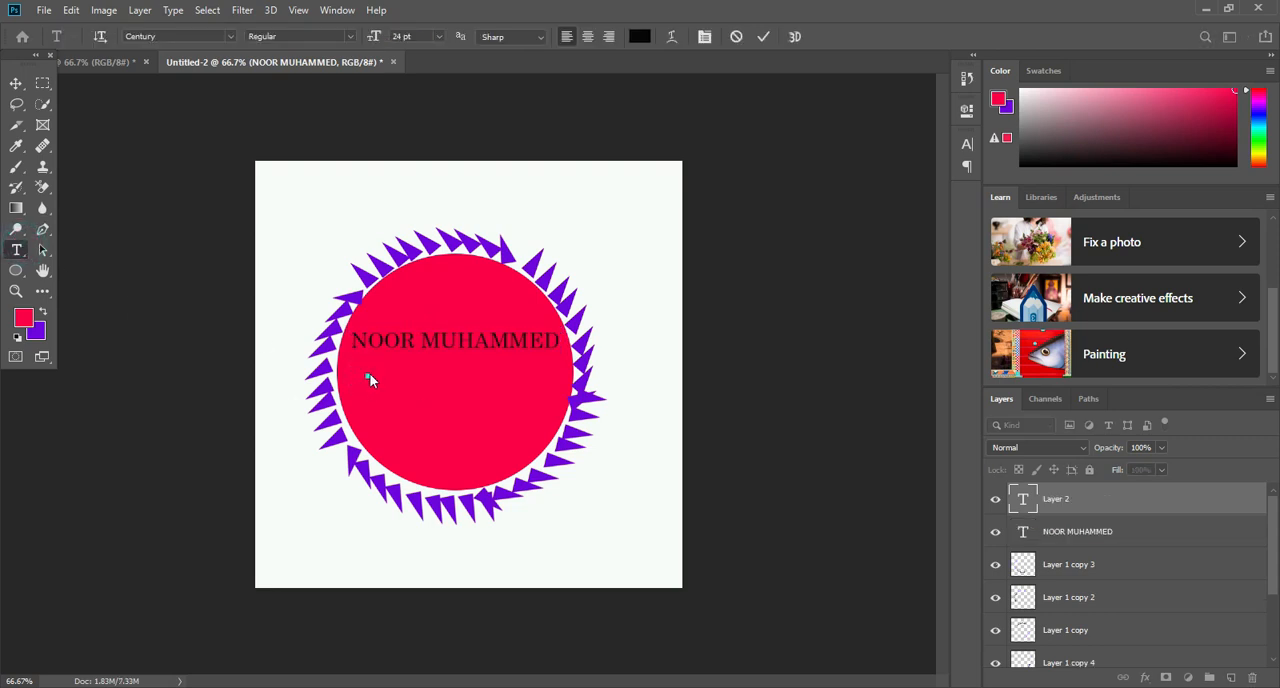
pyautogui.click(16, 83)
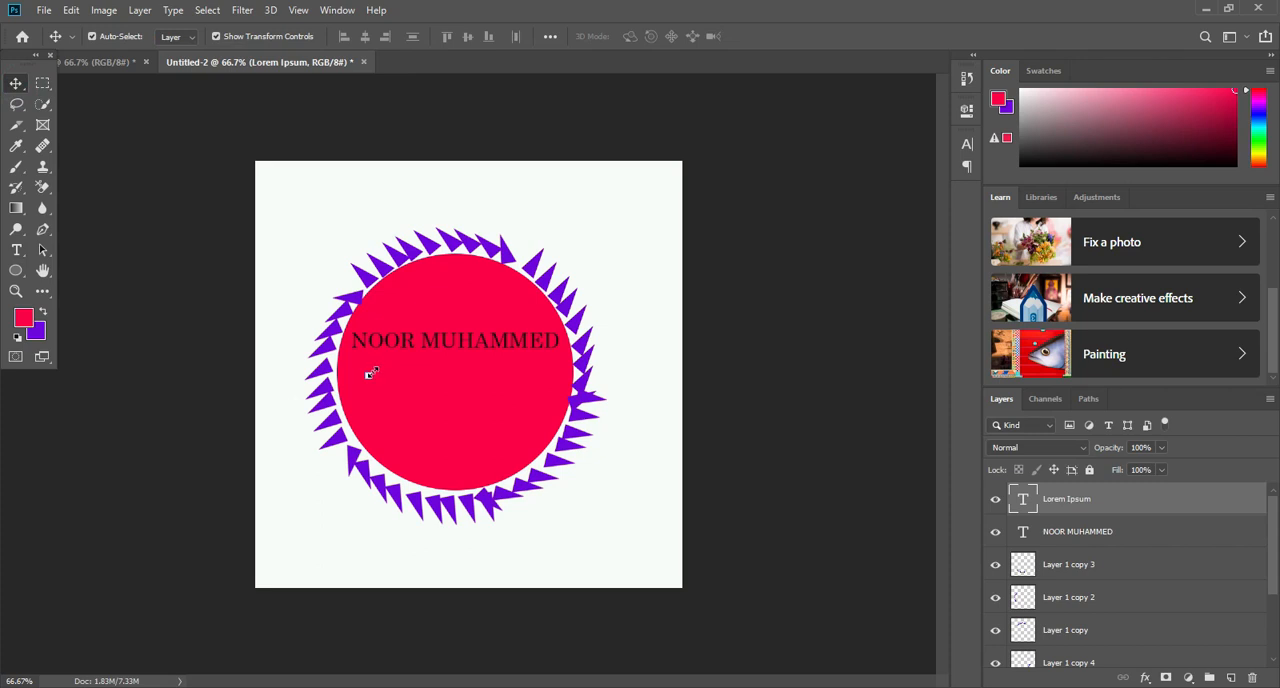
pyautogui.hotkey('ctrl', 't')
pyautogui.moveTo(371, 368); pyautogui.dragTo(585, 312)
pyautogui.moveTo(465, 363)
pyautogui.mouseDown()
pyautogui.moveTo(472, 380)
pyautogui.moveTo(450, 390)
pyautogui.moveTo(466, 377)
pyautogui.mouseUp()
pyautogui.press('Return')
# - Replace the placeholder text below the name with "GRAPHICS"
pyautogui.doubleClick(465, 377)
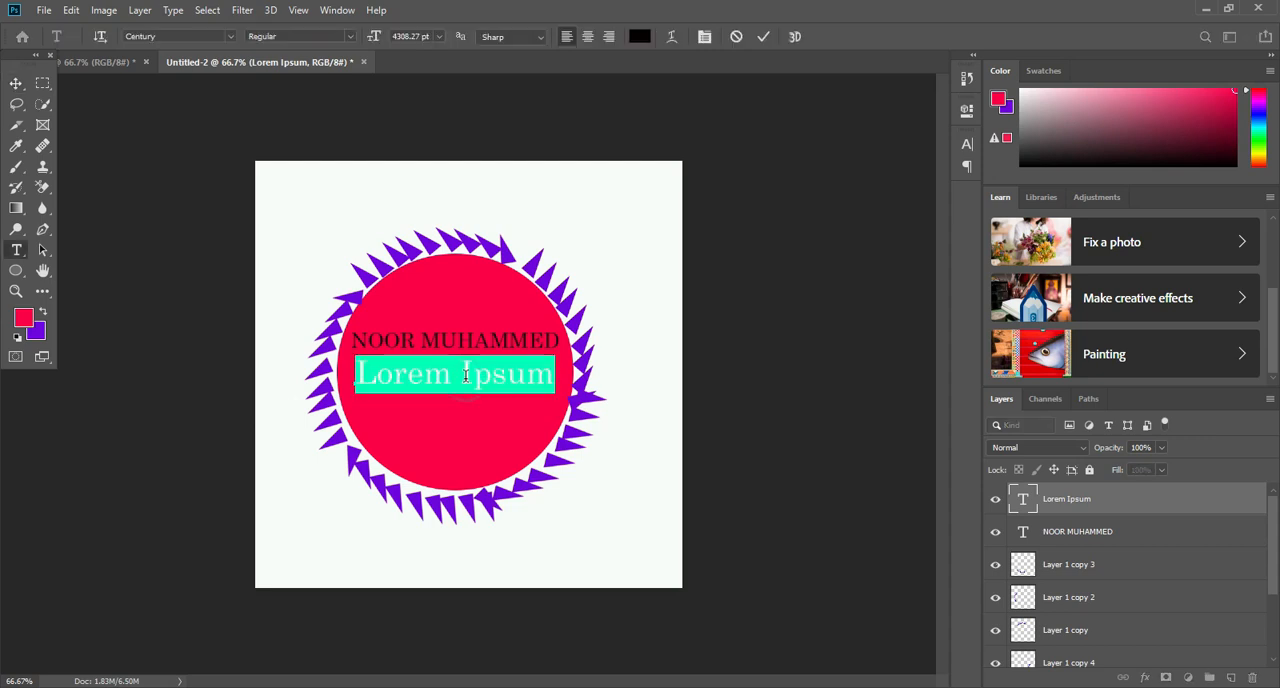
pyautogui.press('BackSpace')
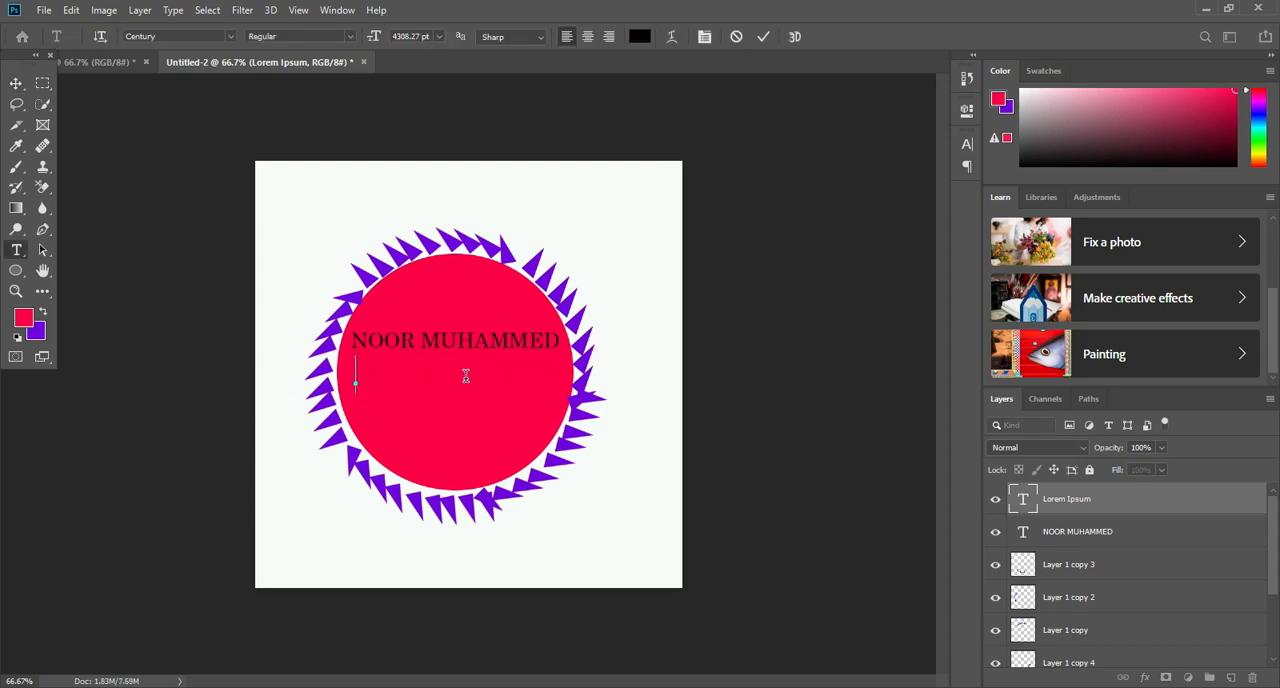
pyautogui.write('GRA')
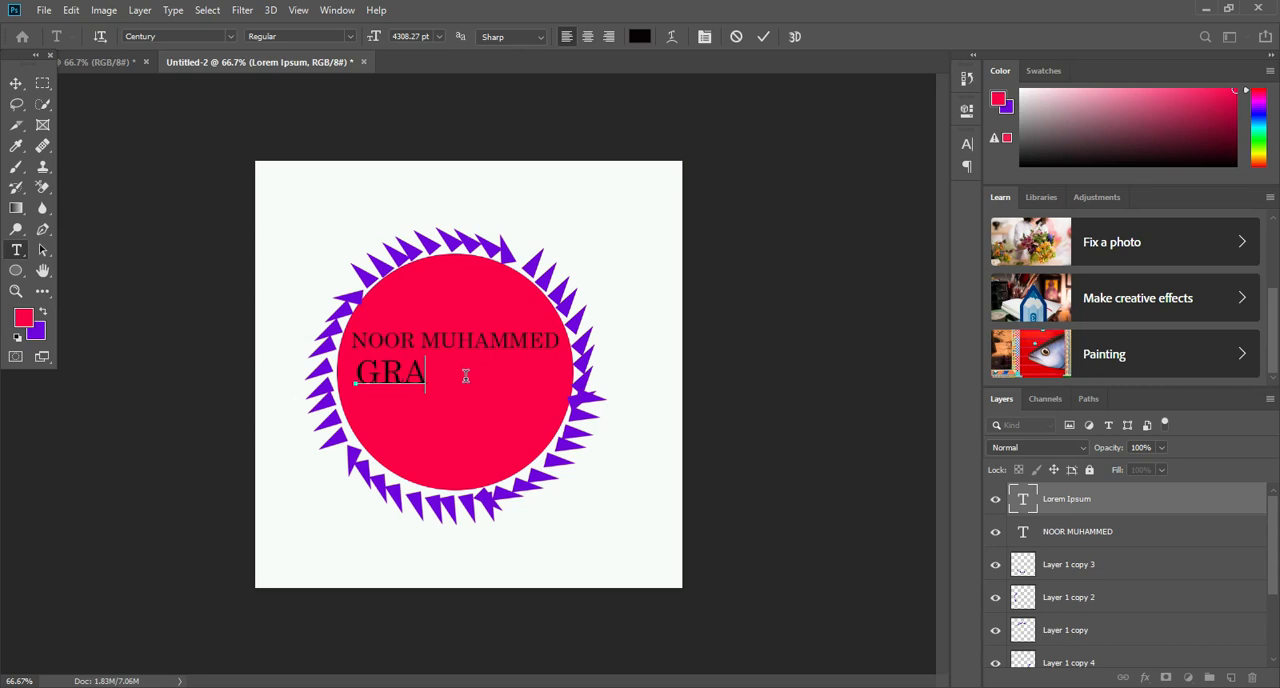
pyautogui.write('PHICS')
pyautogui.click(16, 83)
# - Add a third text layer, enlarge its placeholder text and position it directly below "GRAPHICS"
pyautogui.click(17, 251)
pyautogui.click(373, 408)
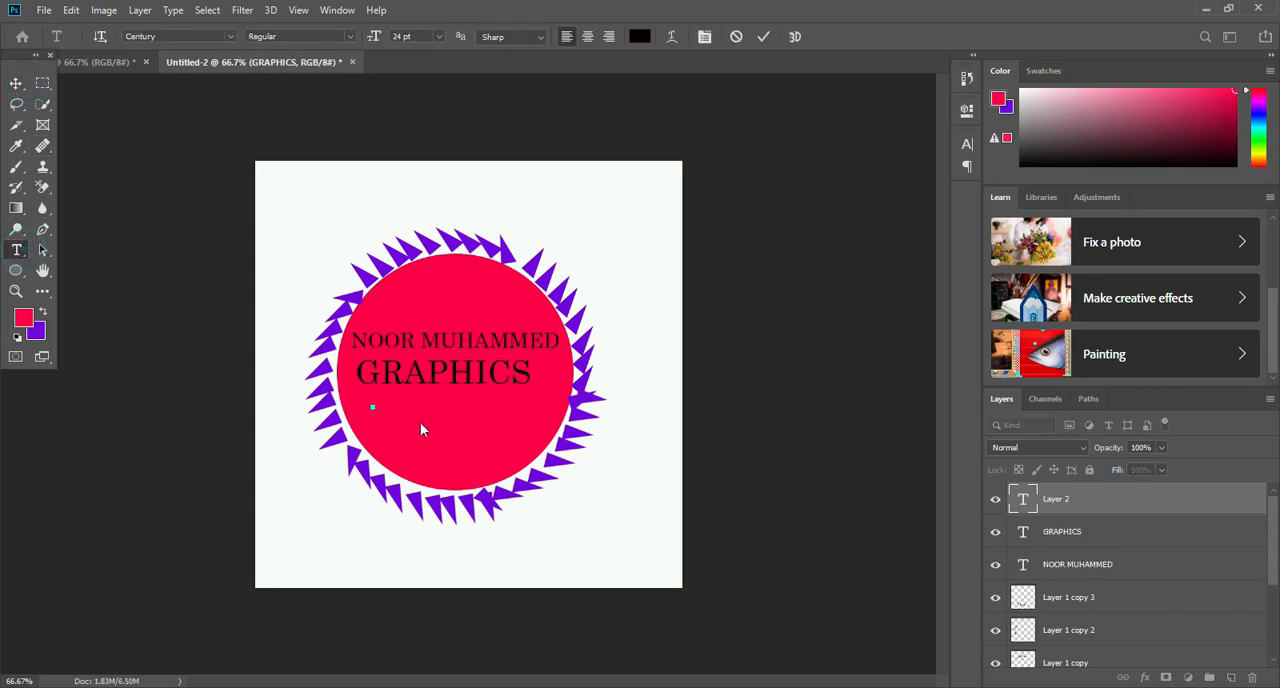
pyautogui.click(16, 83)
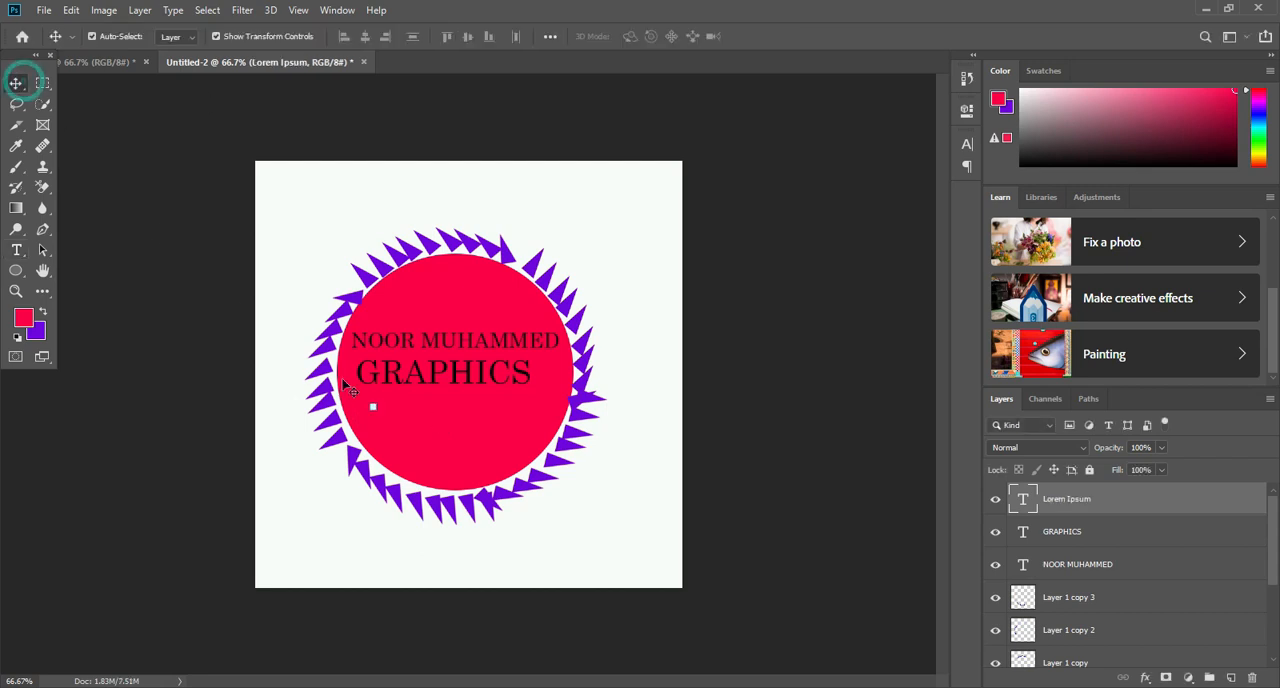
pyautogui.moveTo(374, 405); pyautogui.dragTo(555, 372)
pyautogui.moveTo(448, 398)
pyautogui.mouseDown()
pyautogui.moveTo(452, 362)
pyautogui.moveTo(460, 378)
pyautogui.moveTo(442, 413)
pyautogui.mouseUp()
pyautogui.press('Return')
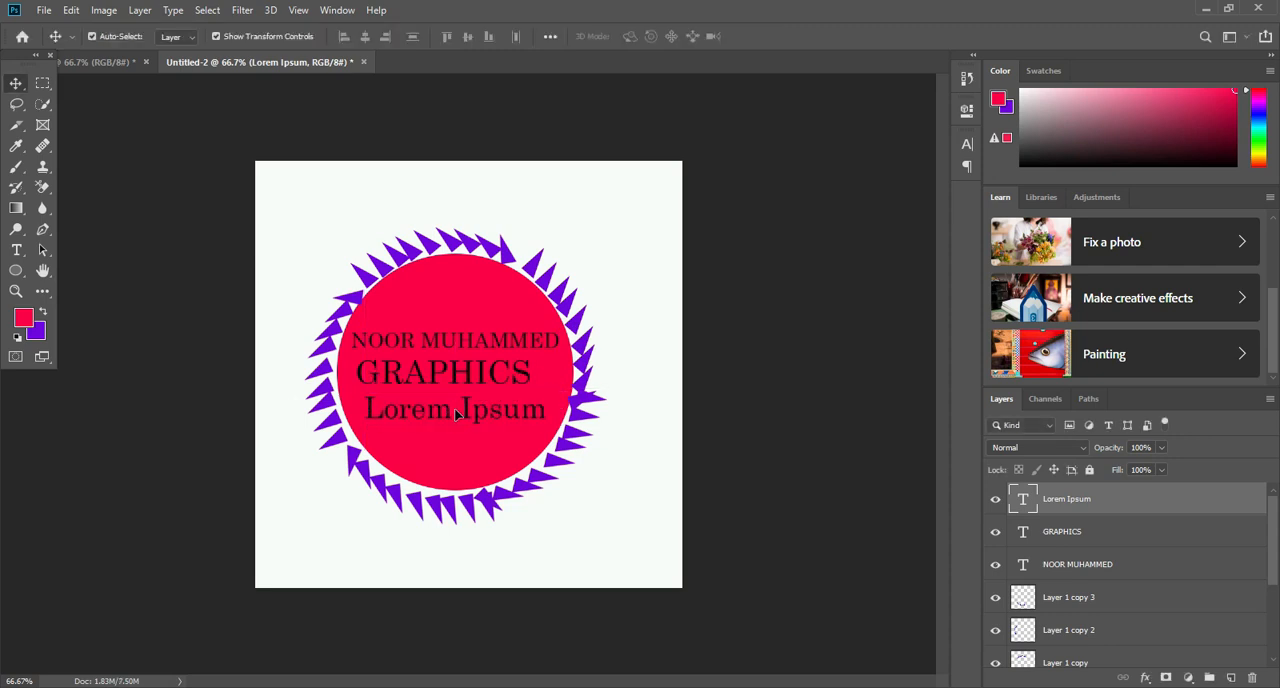
# - Replace the placeholder text in the third line with "DESIGNER" and deselect the layer
pyautogui.doubleClick(455, 410)
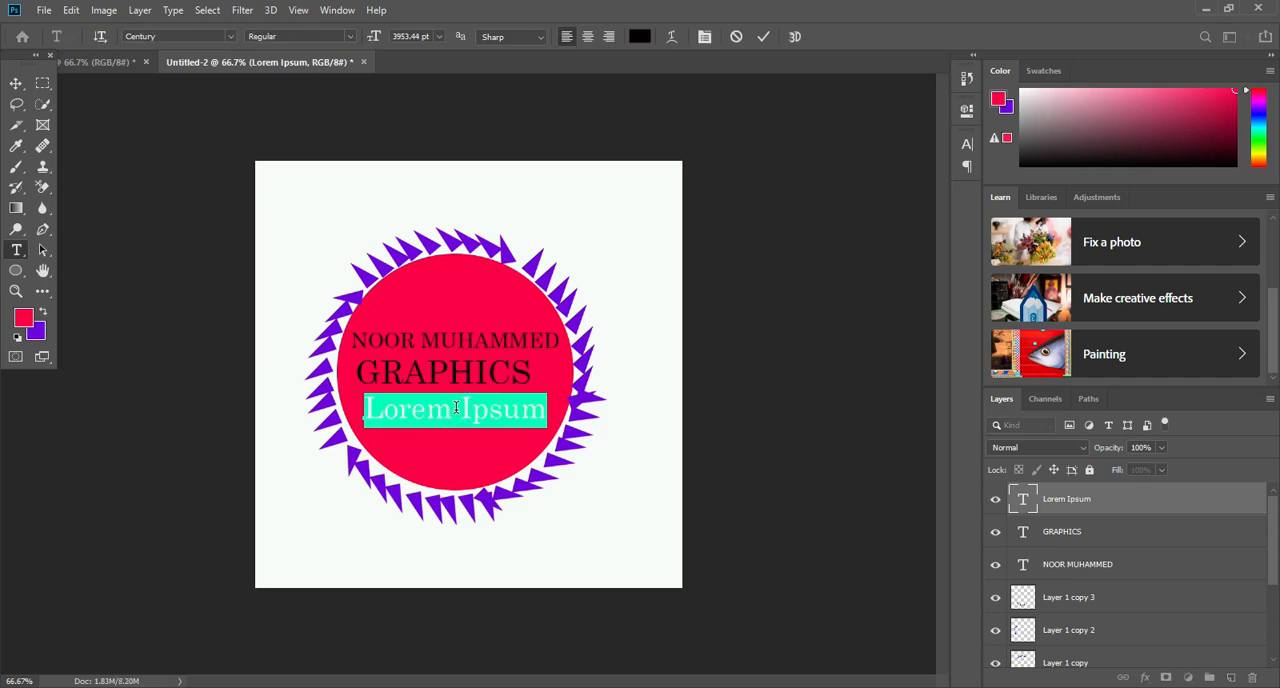
pyautogui.press('BackSpace')
pyautogui.write('d')
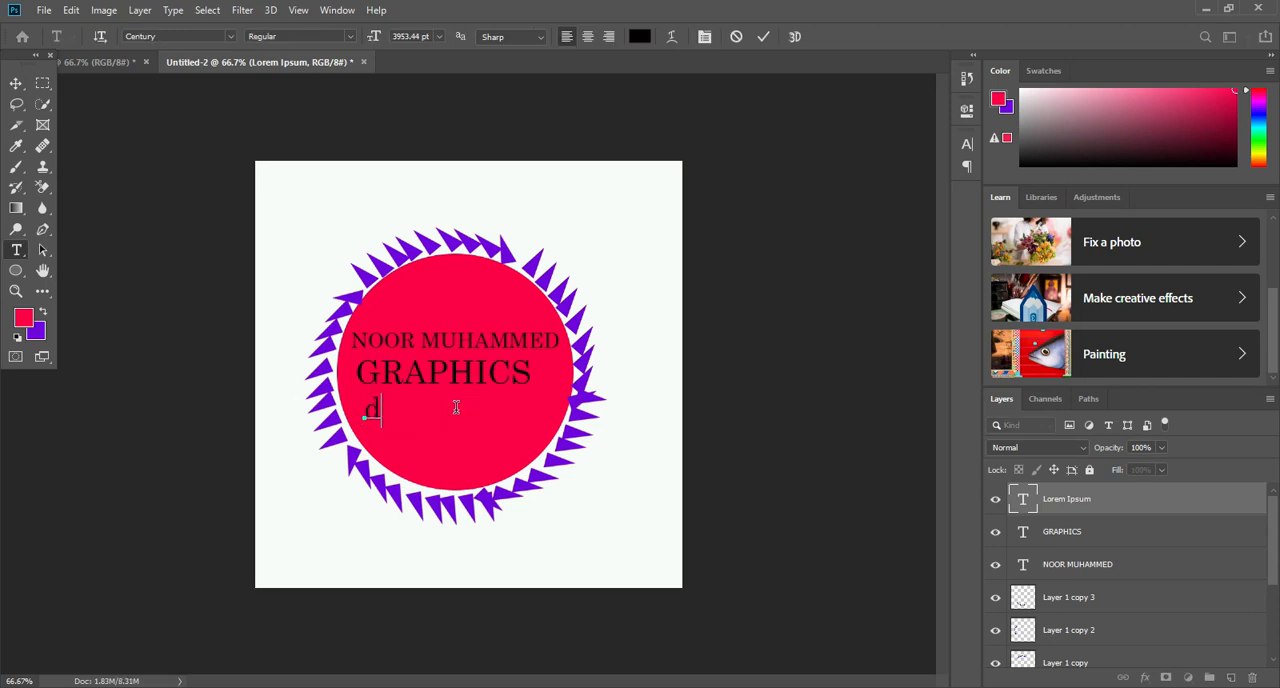
pyautogui.press('BackSpace')
pyautogui.write('DESI')
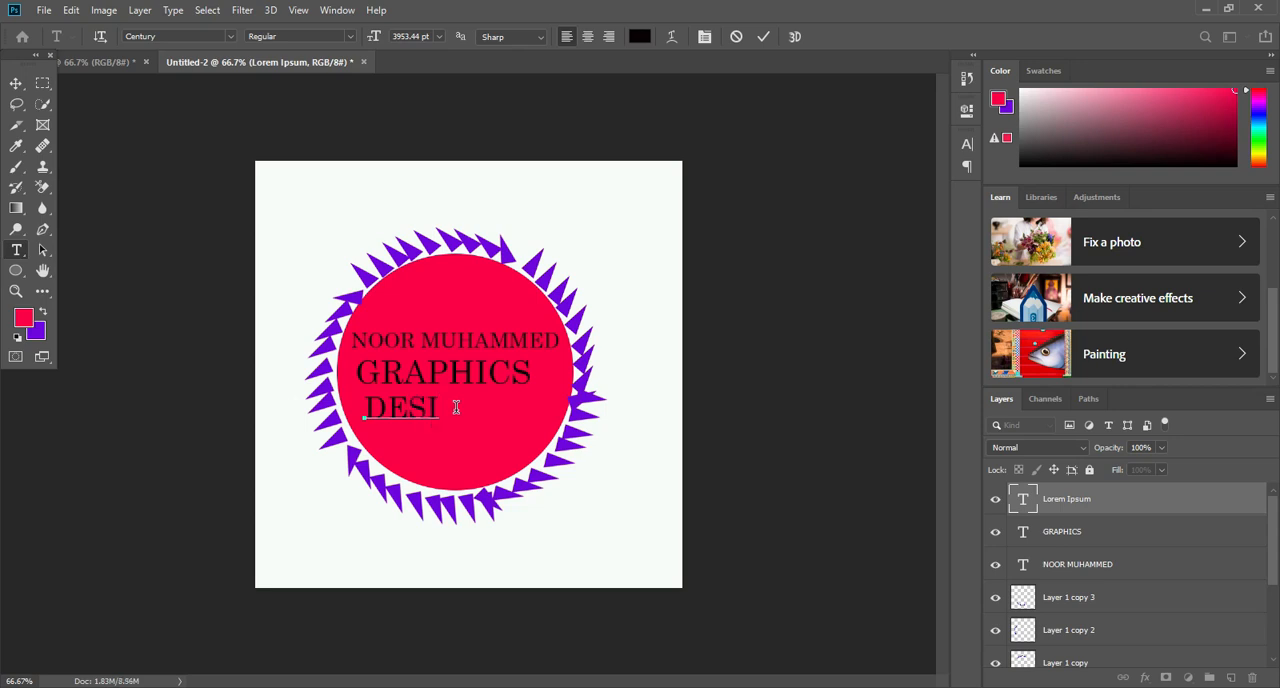
pyautogui.write('GNER')
pyautogui.click(596, 184)
pyautogui.click(616, 202)
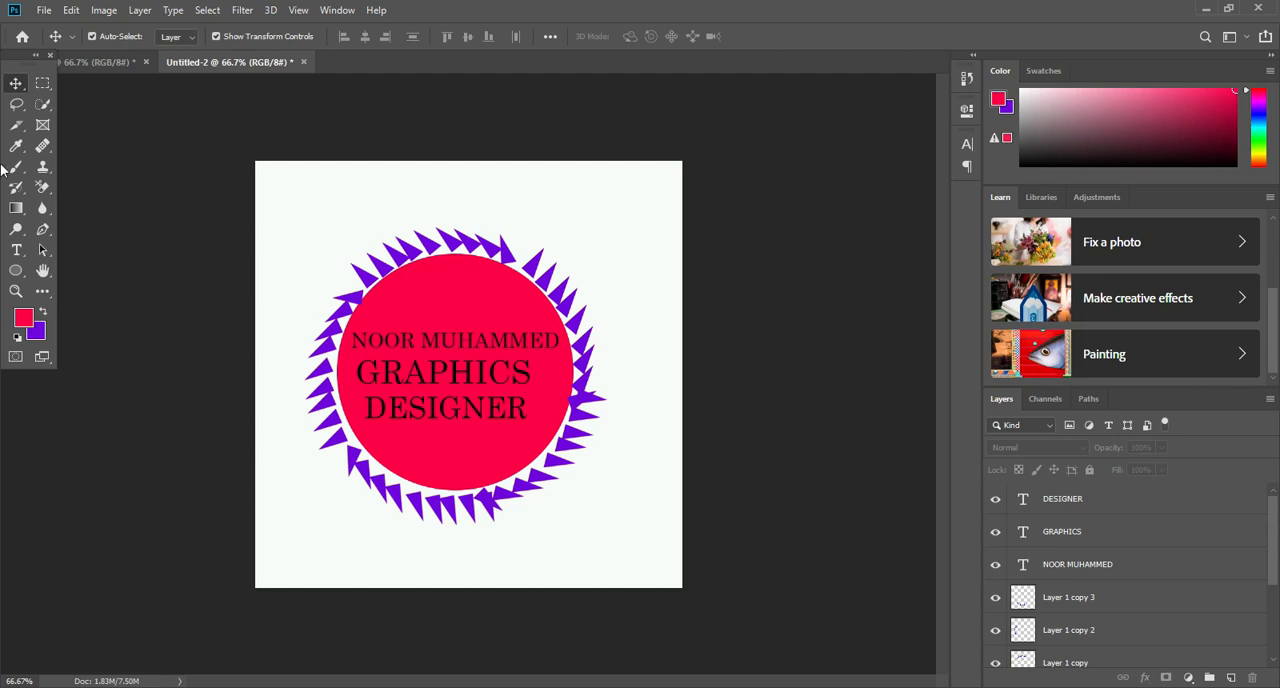
# - Draw a 1 px diagonal line about 81 px wide and 53 px high below "DESIGNER" with the Line tool
pyautogui.rightClick(18, 271)
pyautogui.click(60, 333)
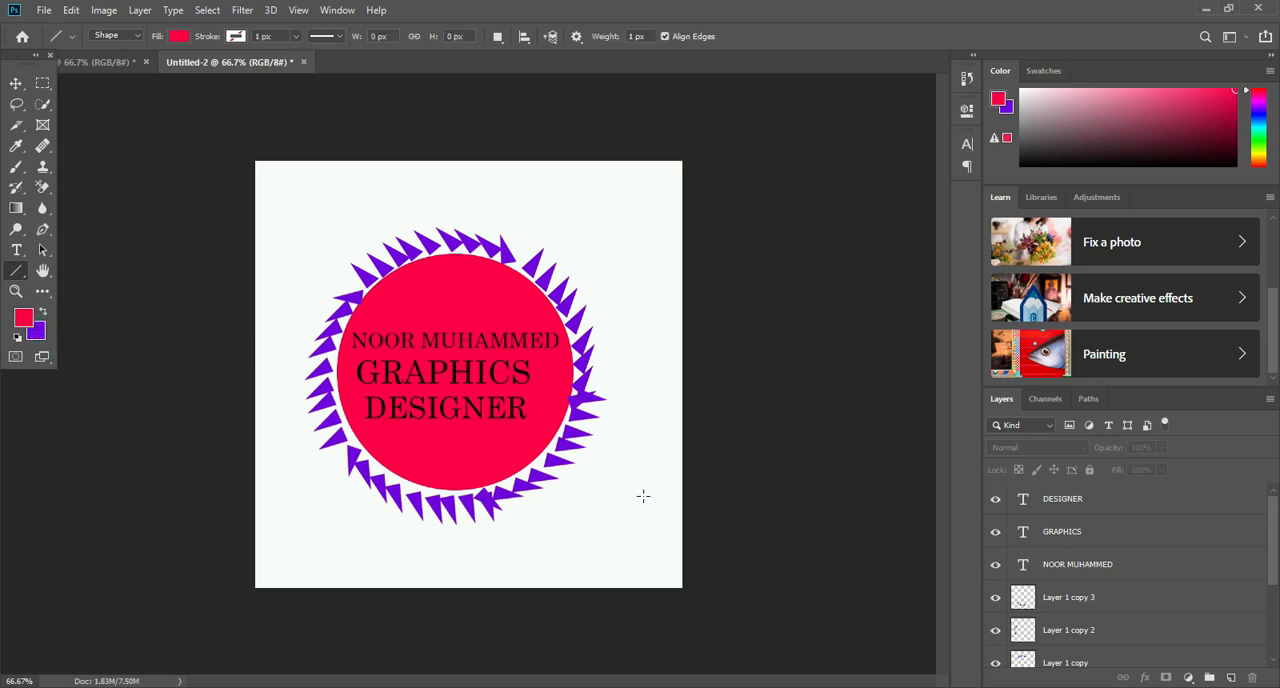
pyautogui.moveTo(389, 454); pyautogui.dragTo(430, 428)
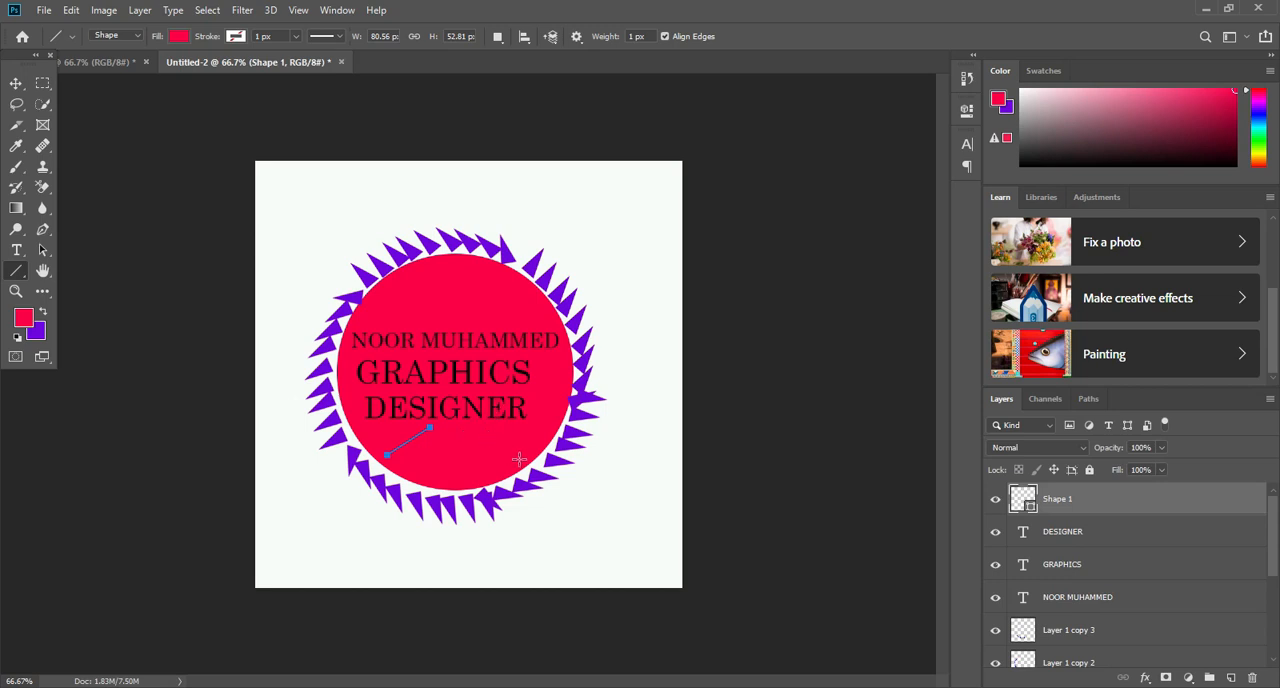
# - Apply a dark purple Stroke layer style to the diagonal line below "DESIGNER"
pyautogui.click(16, 84)
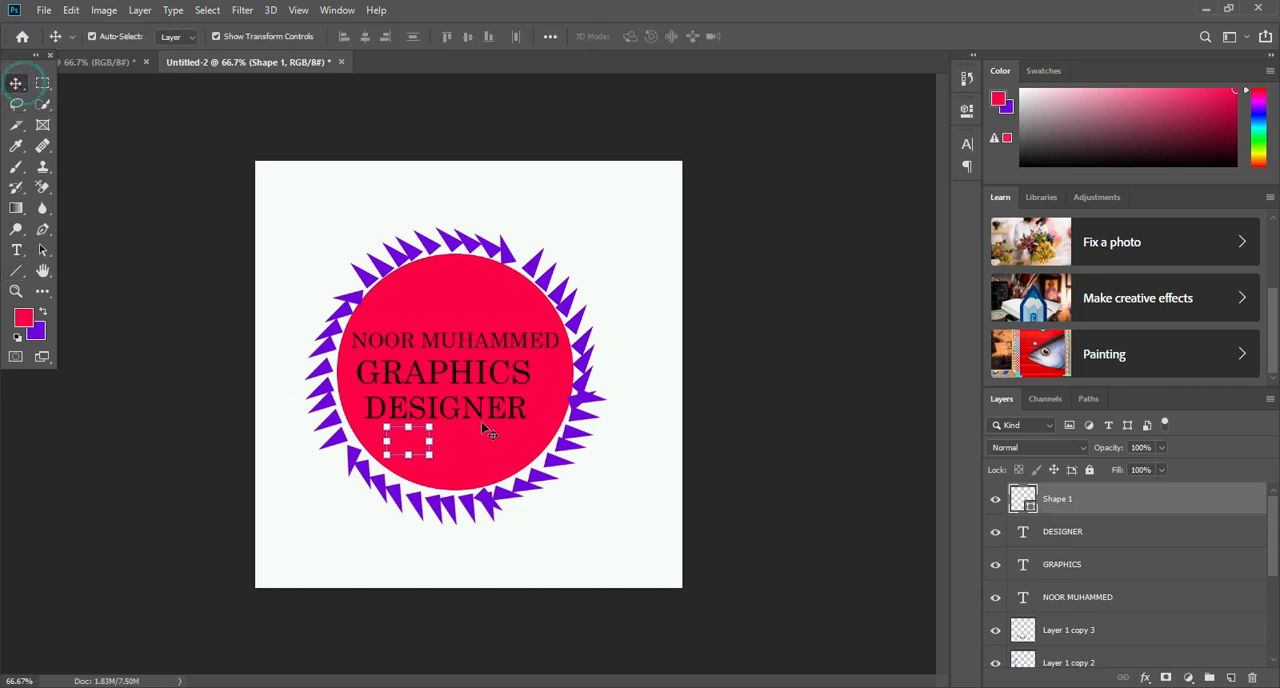
pyautogui.rightClick(1122, 507)
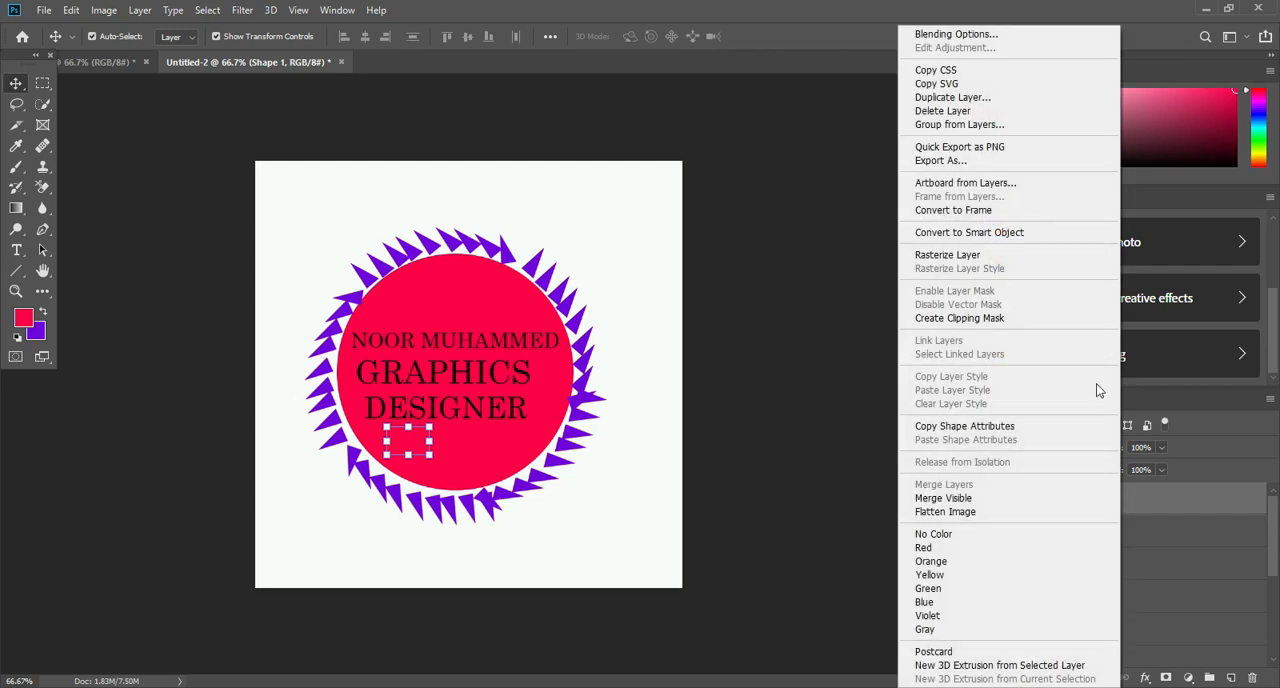
pyautogui.click(993, 34)
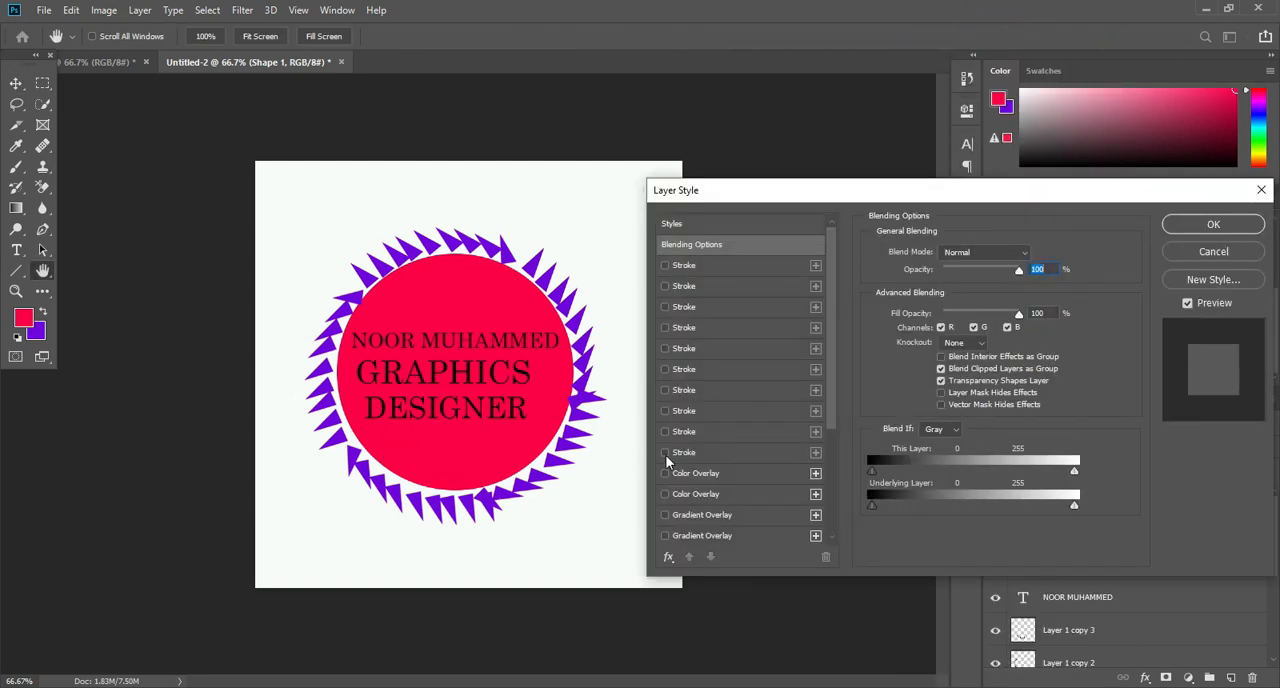
pyautogui.click(665, 455)
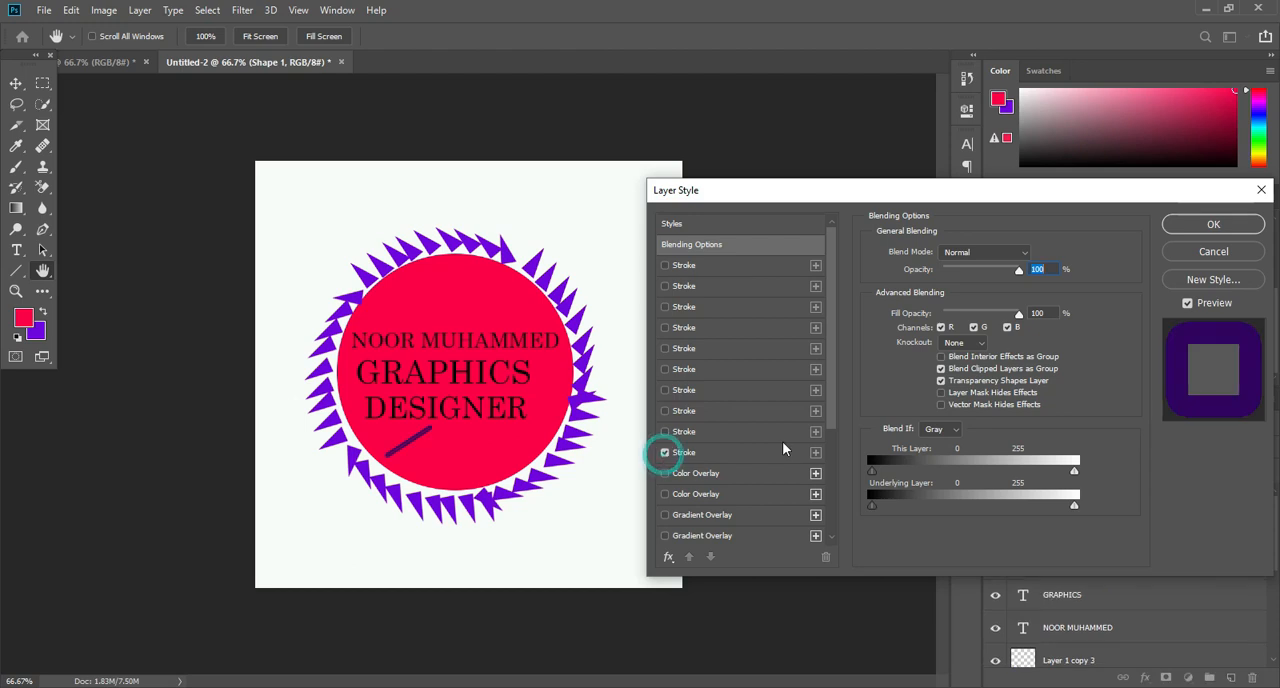
pyautogui.click(1228, 229)
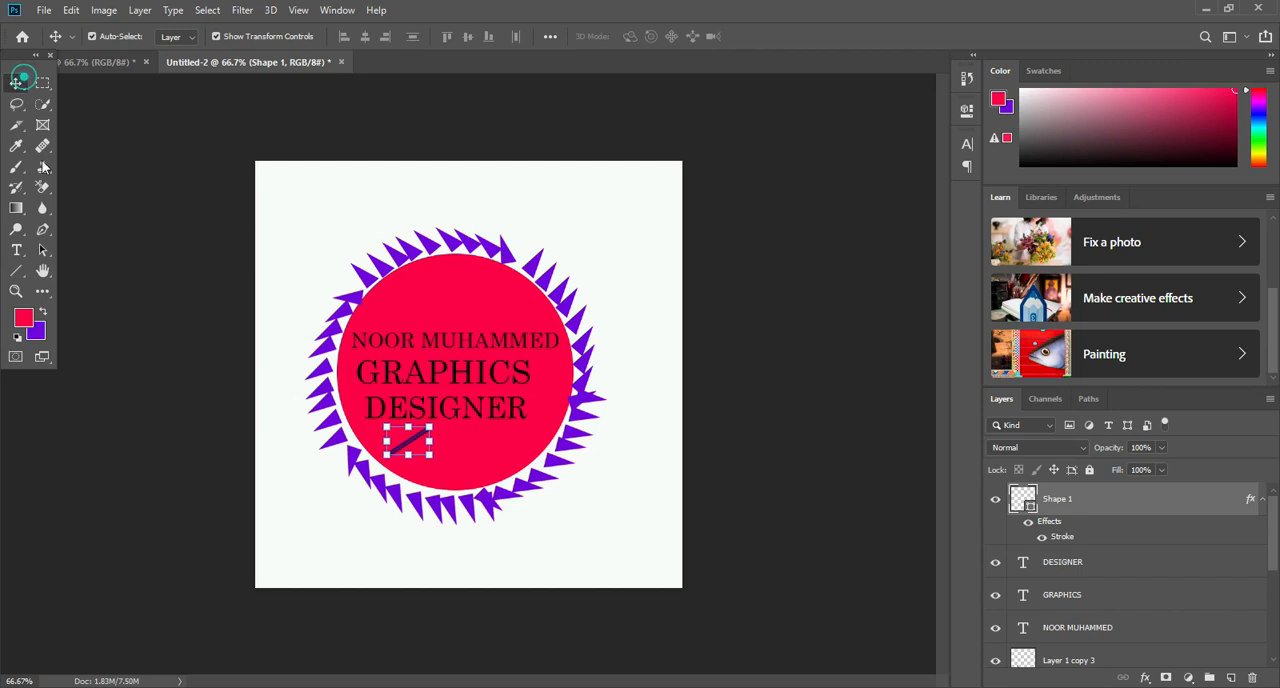
# - Draw a second diagonal line about 99 px wide and 70 px high beside the first and give it the dark purple Stroke layer style
pyautogui.click(16, 270)
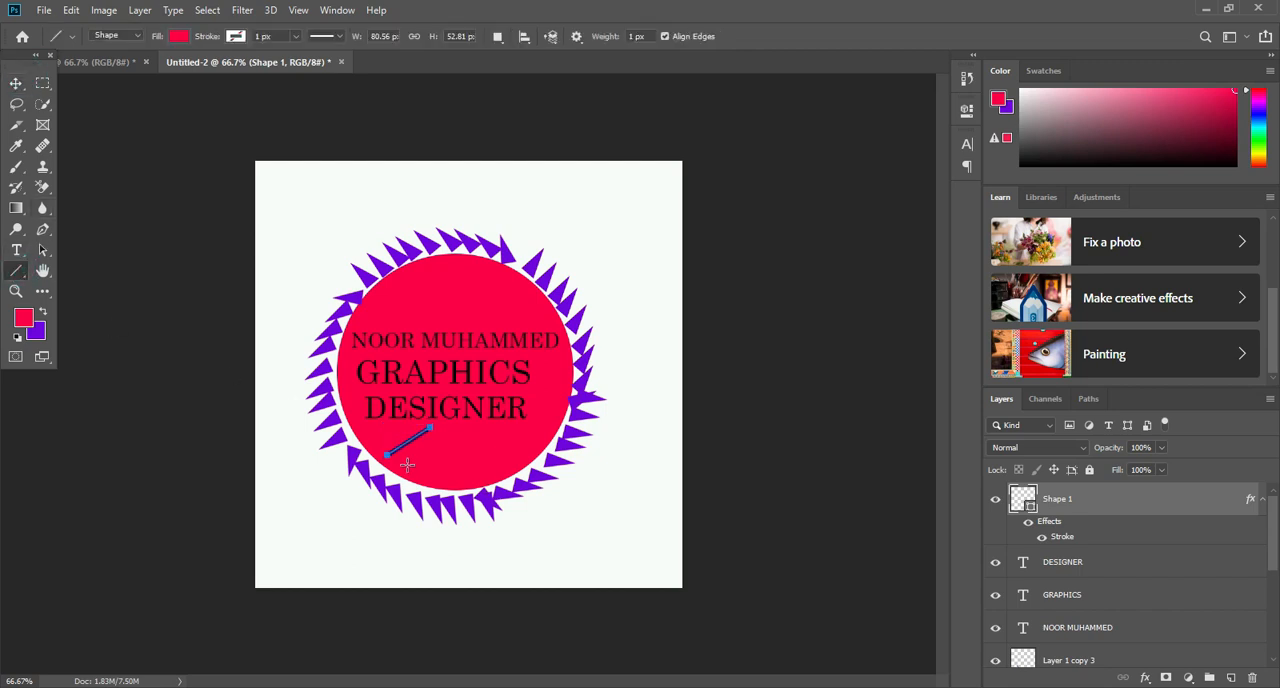
pyautogui.moveTo(403, 462); pyautogui.dragTo(456, 426)
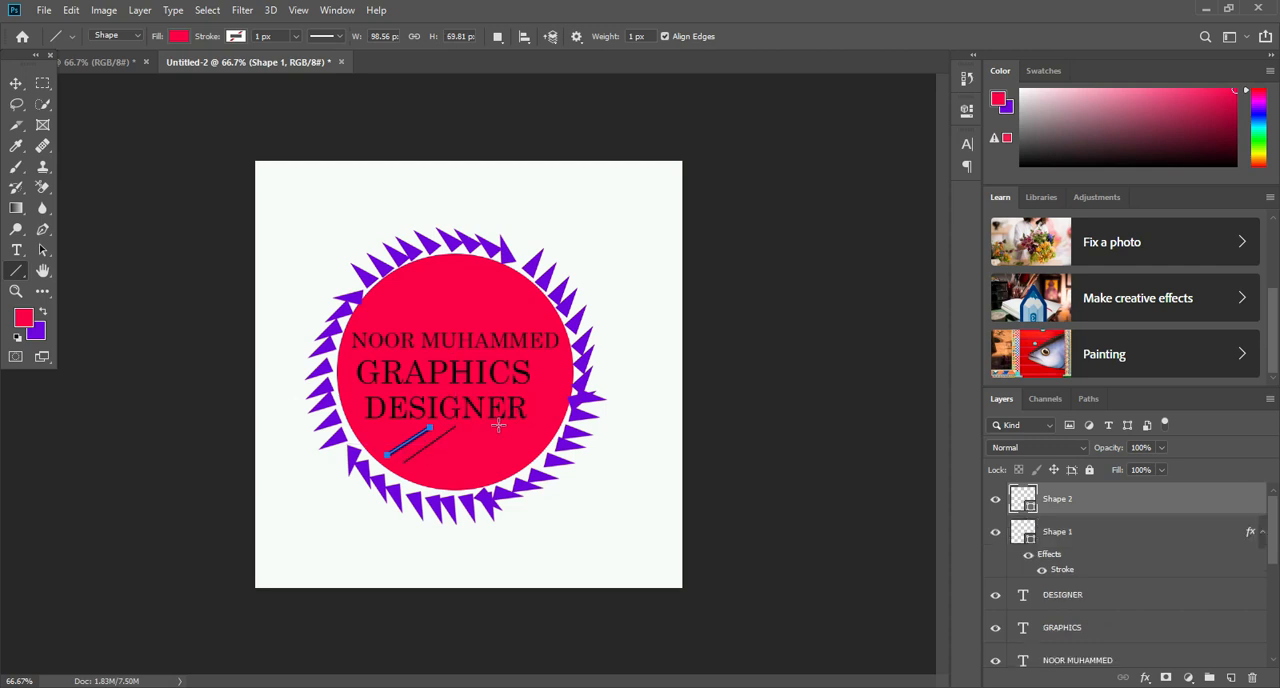
pyautogui.rightClick(1092, 508)
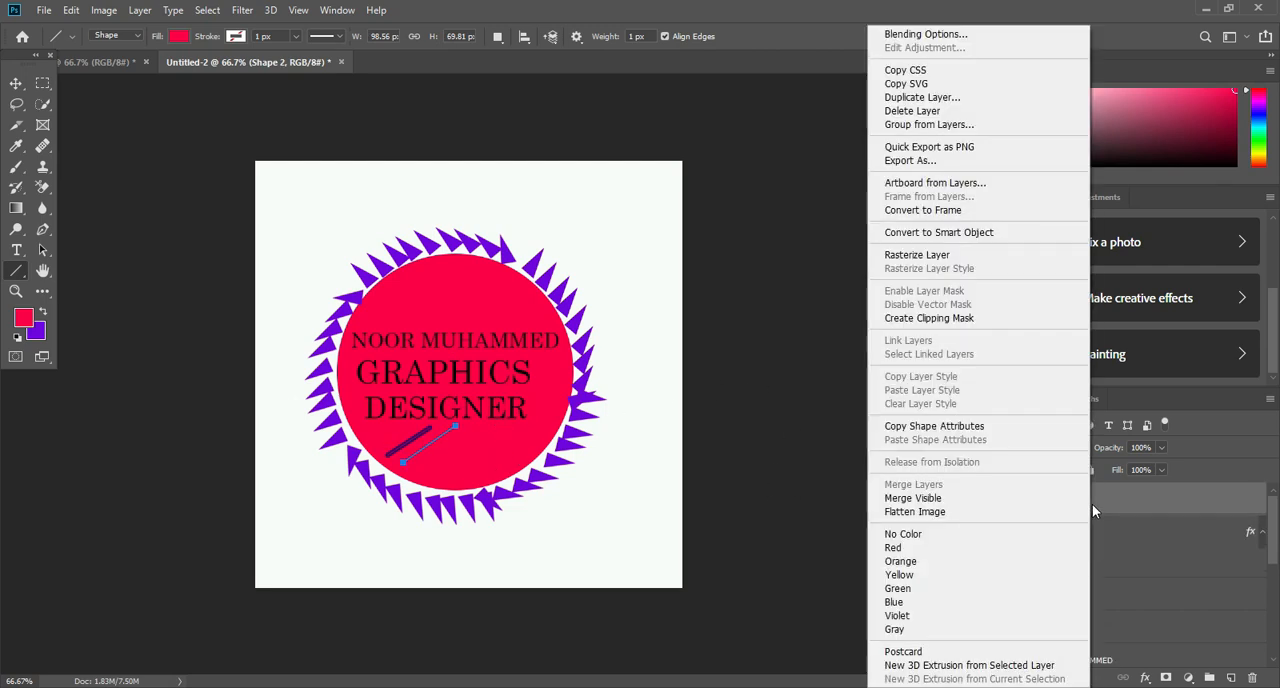
pyautogui.click(940, 34)
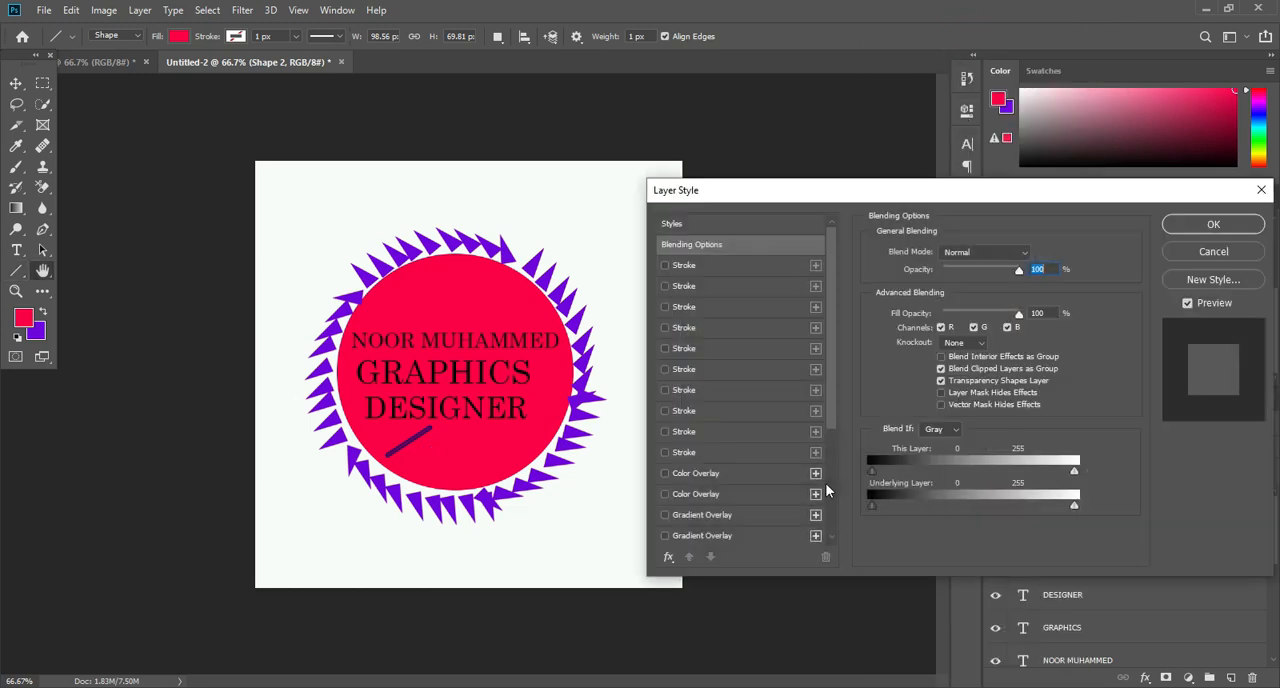
pyautogui.click(665, 453)
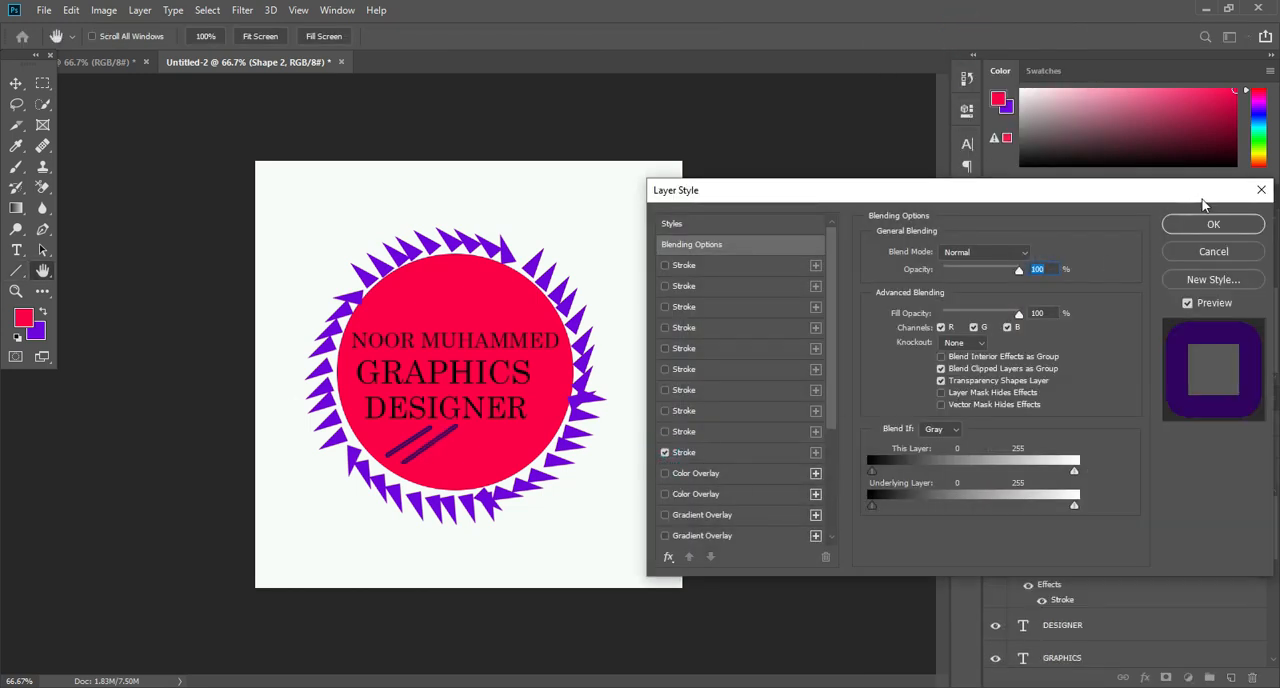
pyautogui.click(1209, 230)
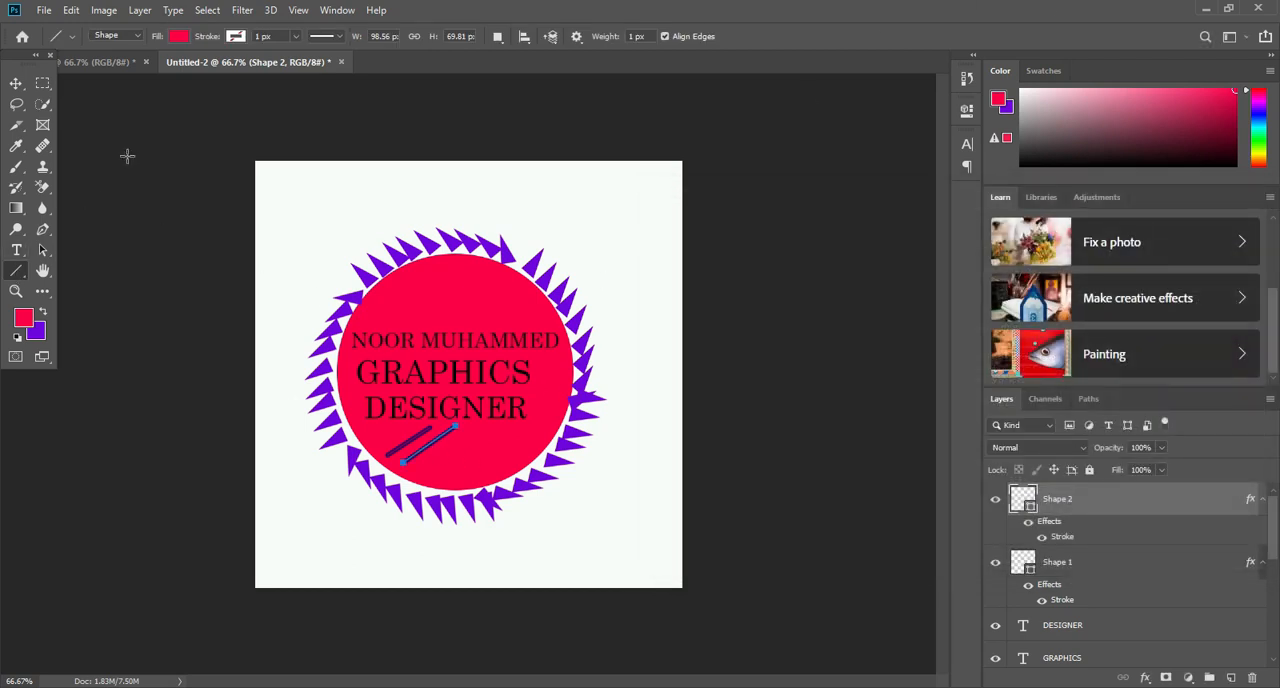
# - Draw a third diagonal line about 112 px wide and 92 px high and apply the 4 px dark purple outside Stroke style
pyautogui.moveTo(418, 468); pyautogui.dragTo(478, 421)
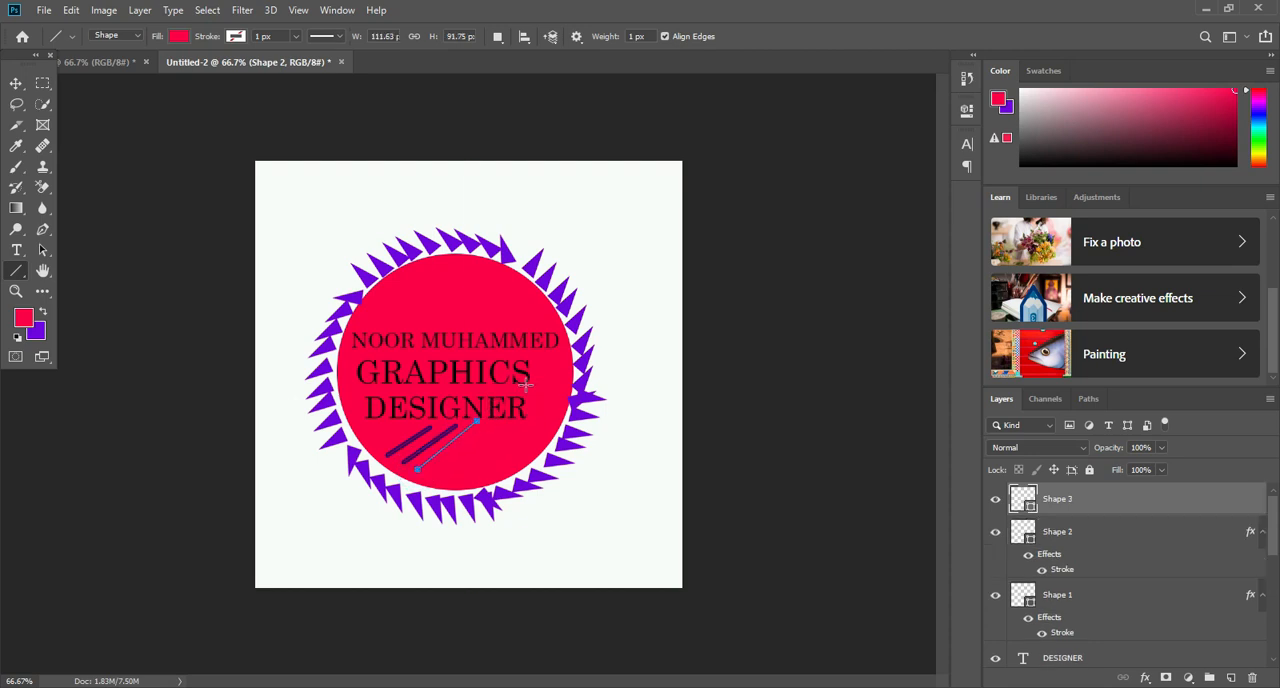
pyautogui.rightClick(1088, 500)
pyautogui.click(966, 33)
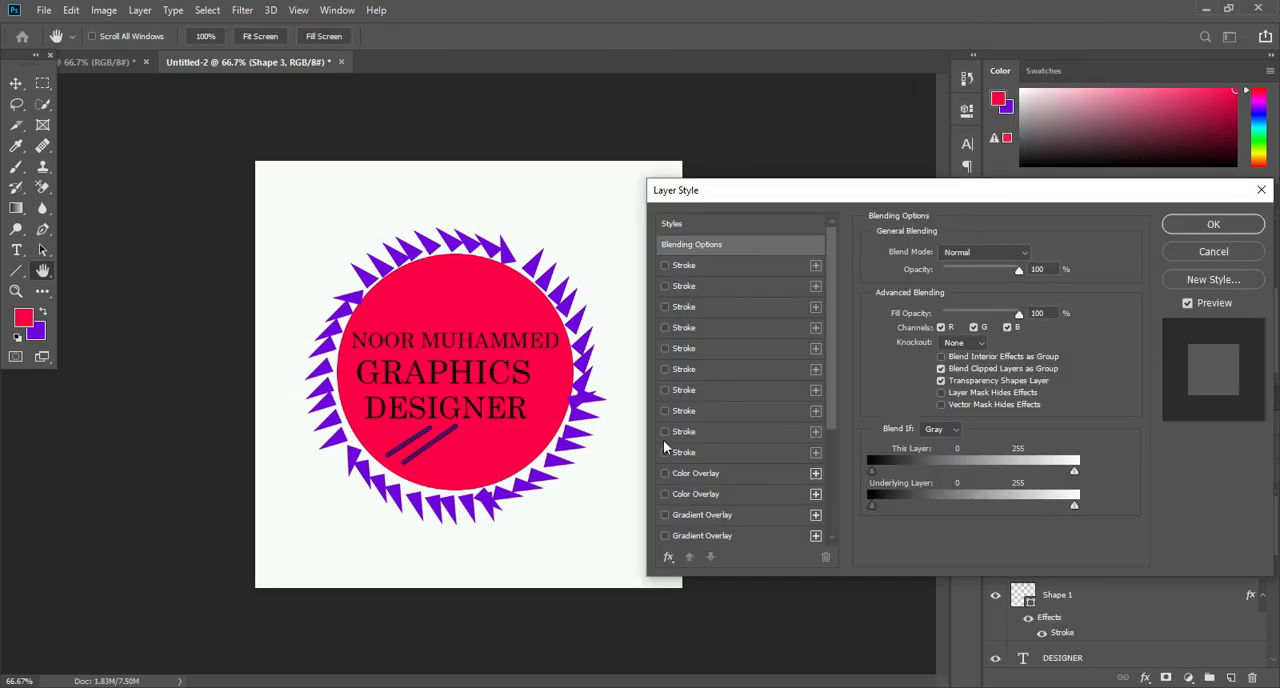
pyautogui.click(665, 452)
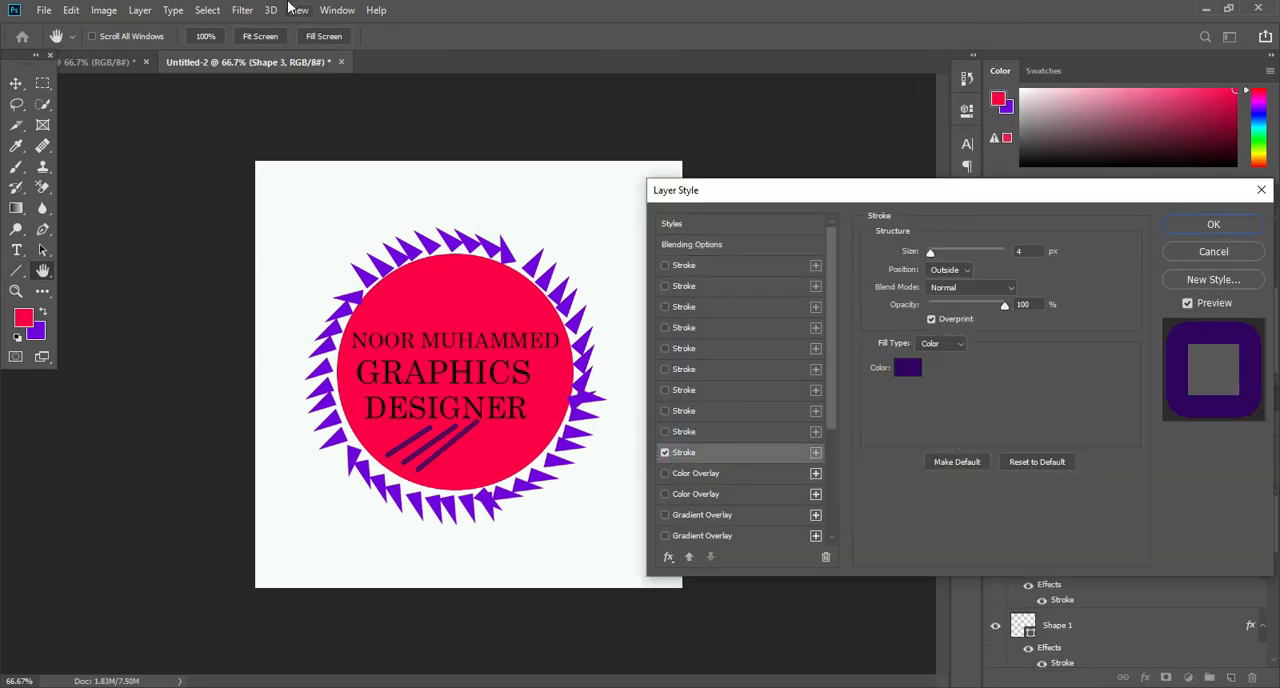
pyautogui.click(1212, 228)
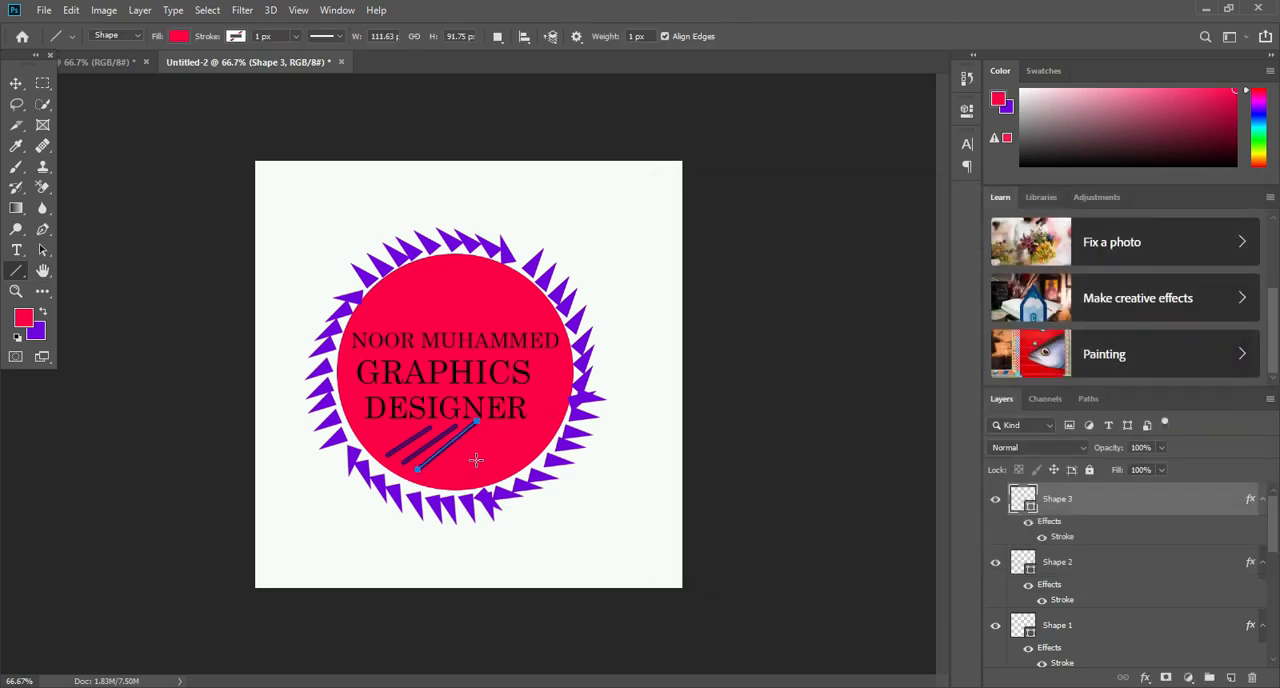
# - Draw diagonal lines of about 95 by 98 px and 100 by 93 px beside the third, applying the dark purple Stroke style to the latter
pyautogui.moveTo(442, 473); pyautogui.dragTo(493, 424)
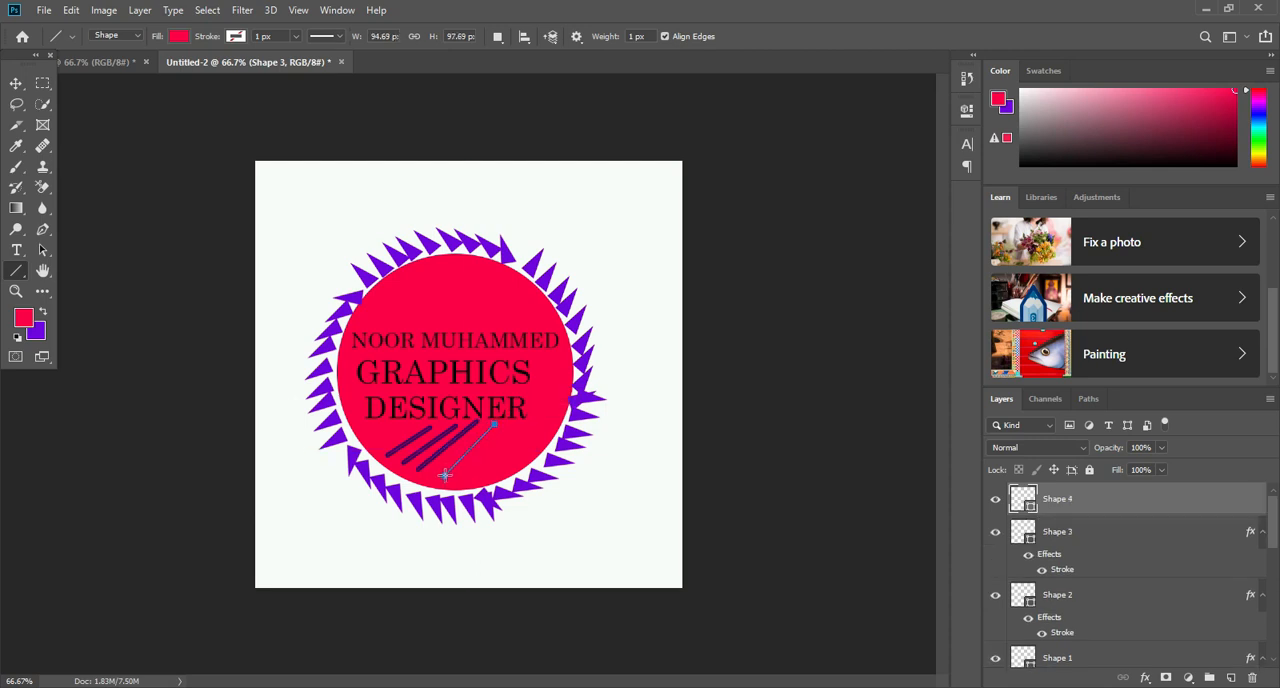
pyautogui.moveTo(432, 472); pyautogui.dragTo(484, 425)
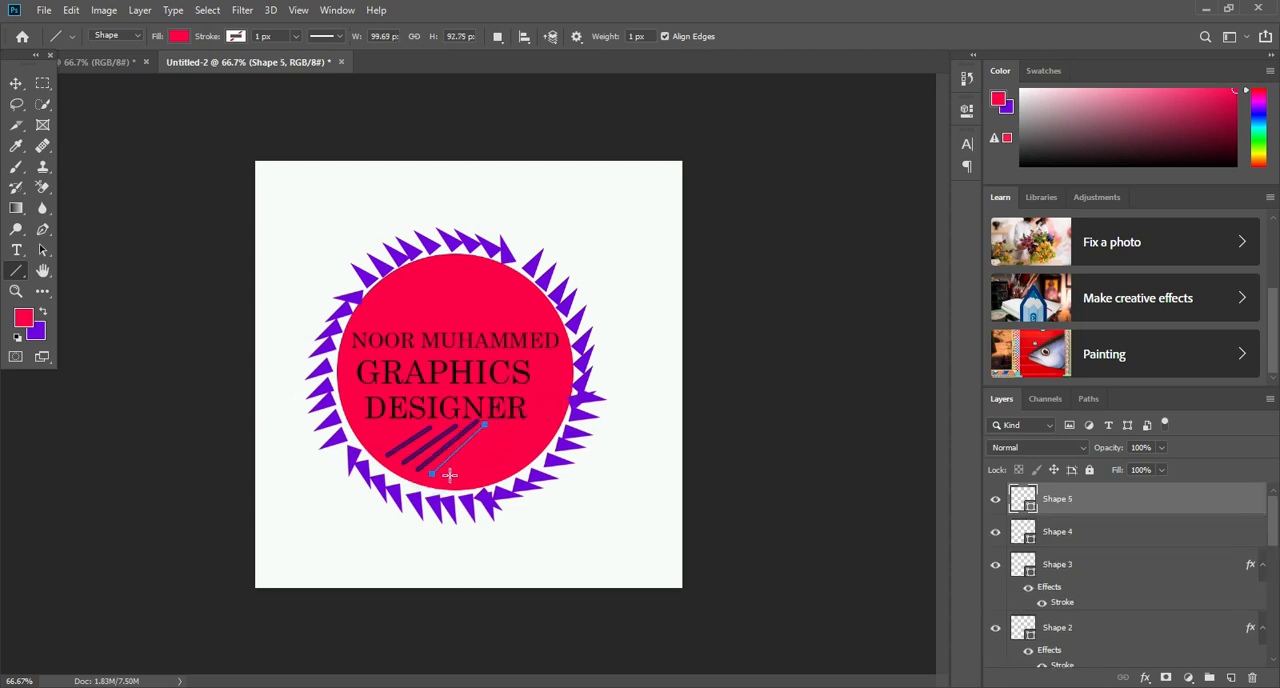
pyautogui.rightClick(1112, 495)
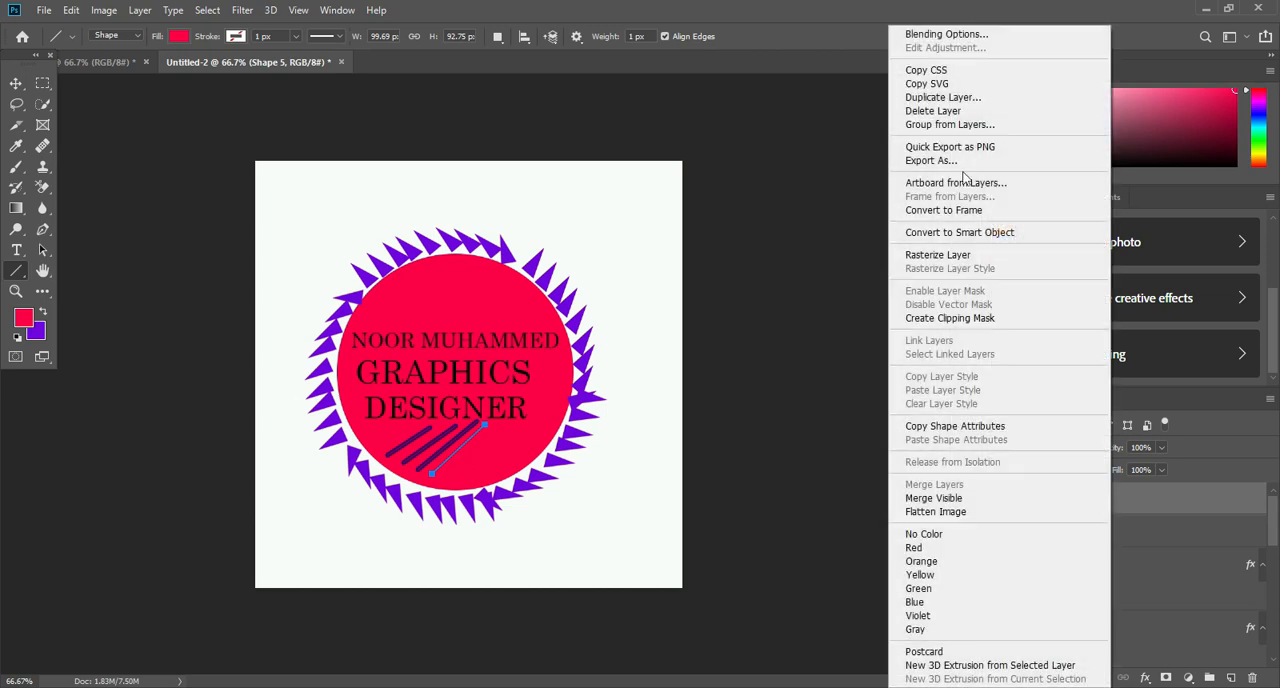
pyautogui.click(955, 34)
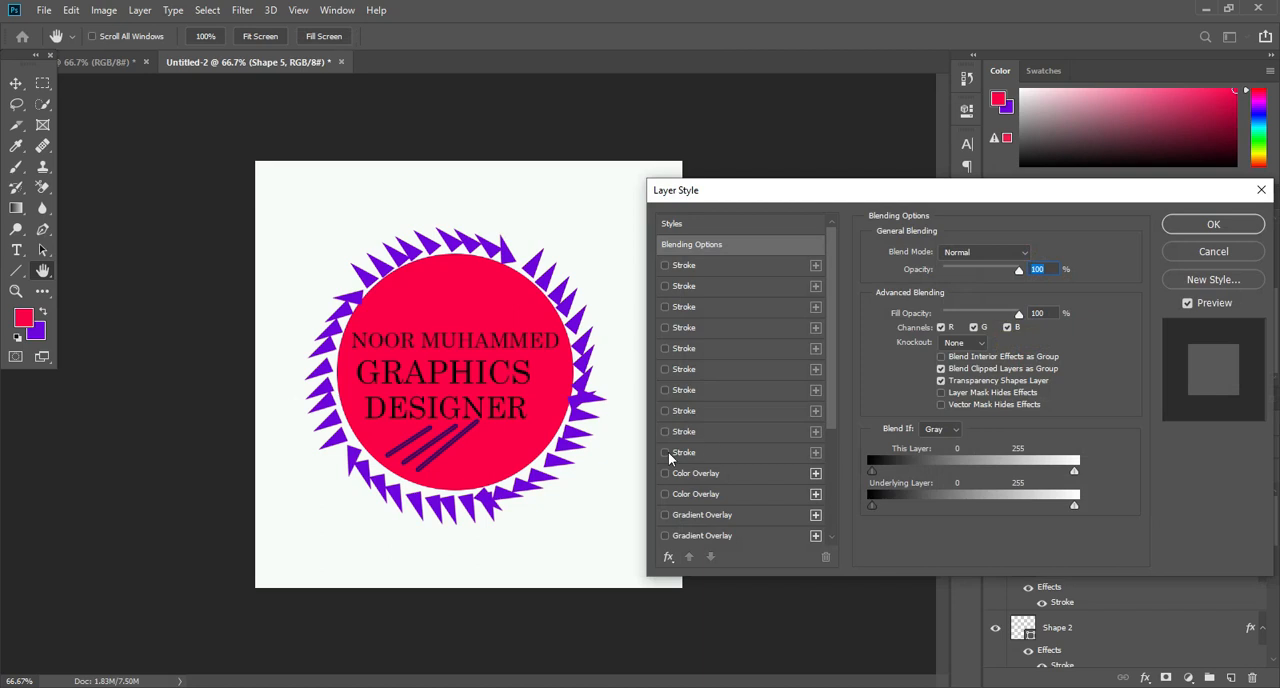
pyautogui.click(666, 453)
pyautogui.click(1213, 224)
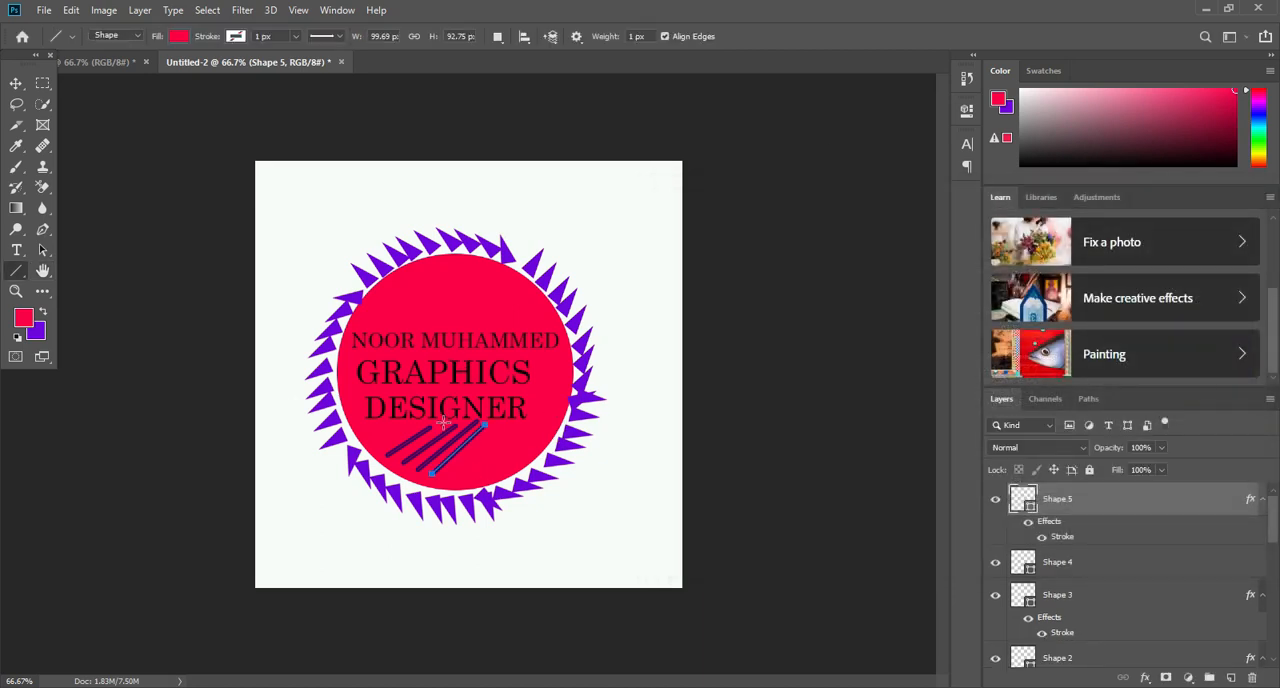
# - Add another diagonal line about 92 px wide and 87 px high to the row and apply the dark purple Stroke style to it
pyautogui.moveTo(450, 474); pyautogui.dragTo(497, 430)
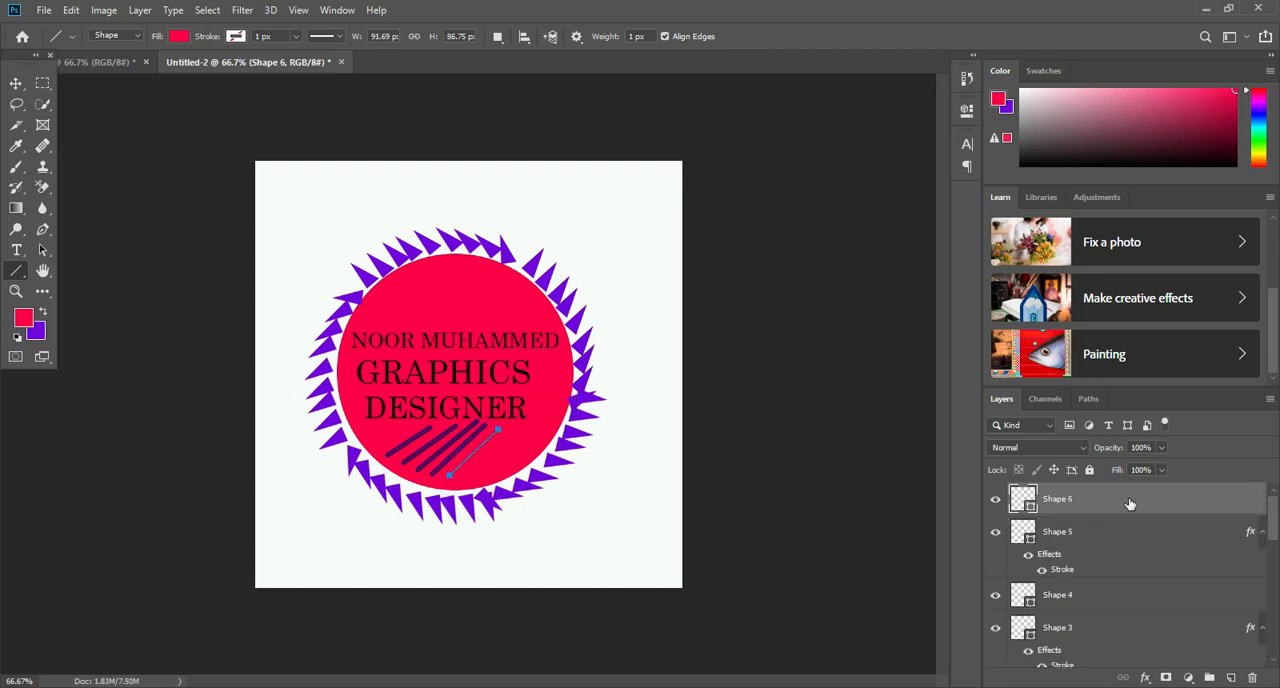
pyautogui.rightClick(1129, 502)
pyautogui.click(1008, 38)
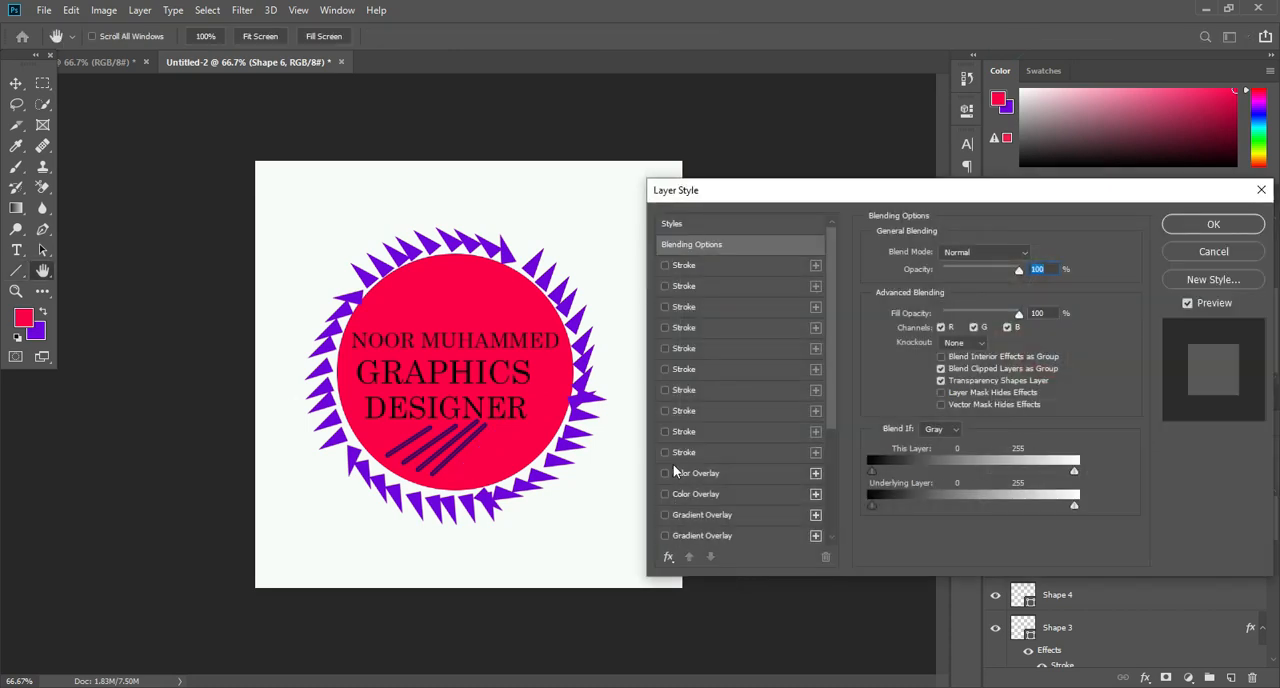
pyautogui.click(665, 452)
pyautogui.click(1200, 225)
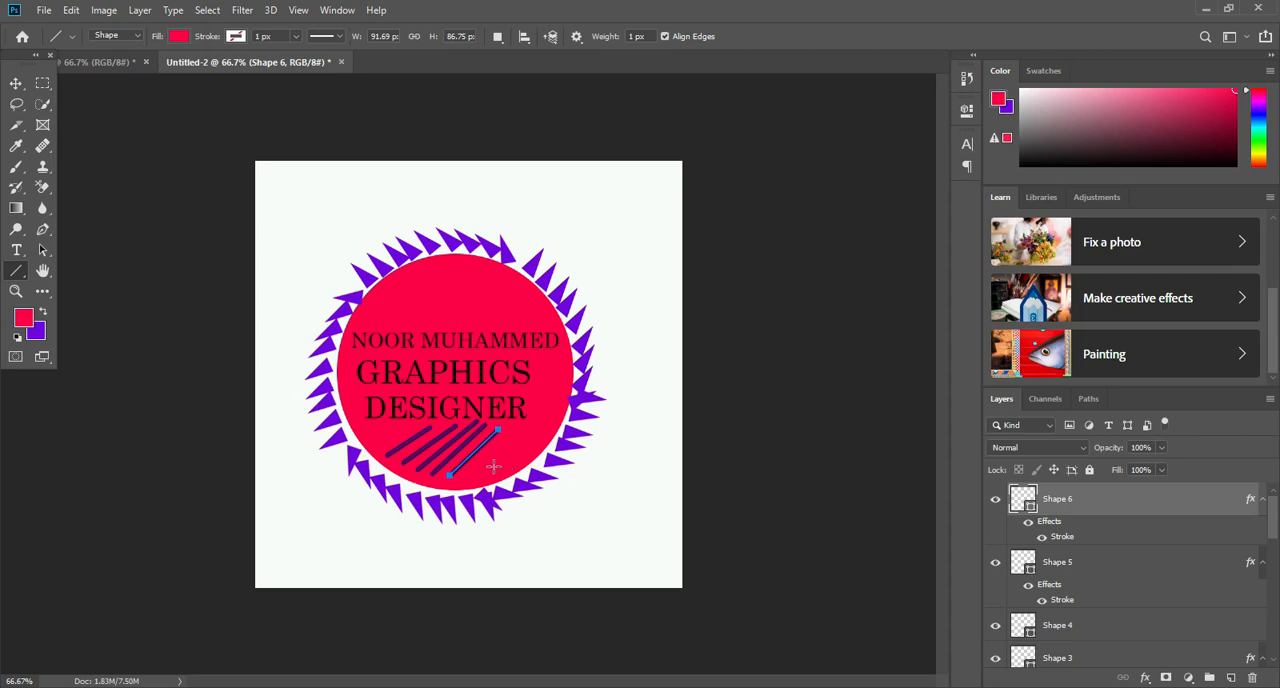
# - Draw the last diagonal line, about 83 px wide and 85 px high, at the row's right end with the dark purple Stroke style
pyautogui.moveTo(474, 471); pyautogui.dragTo(519, 427)
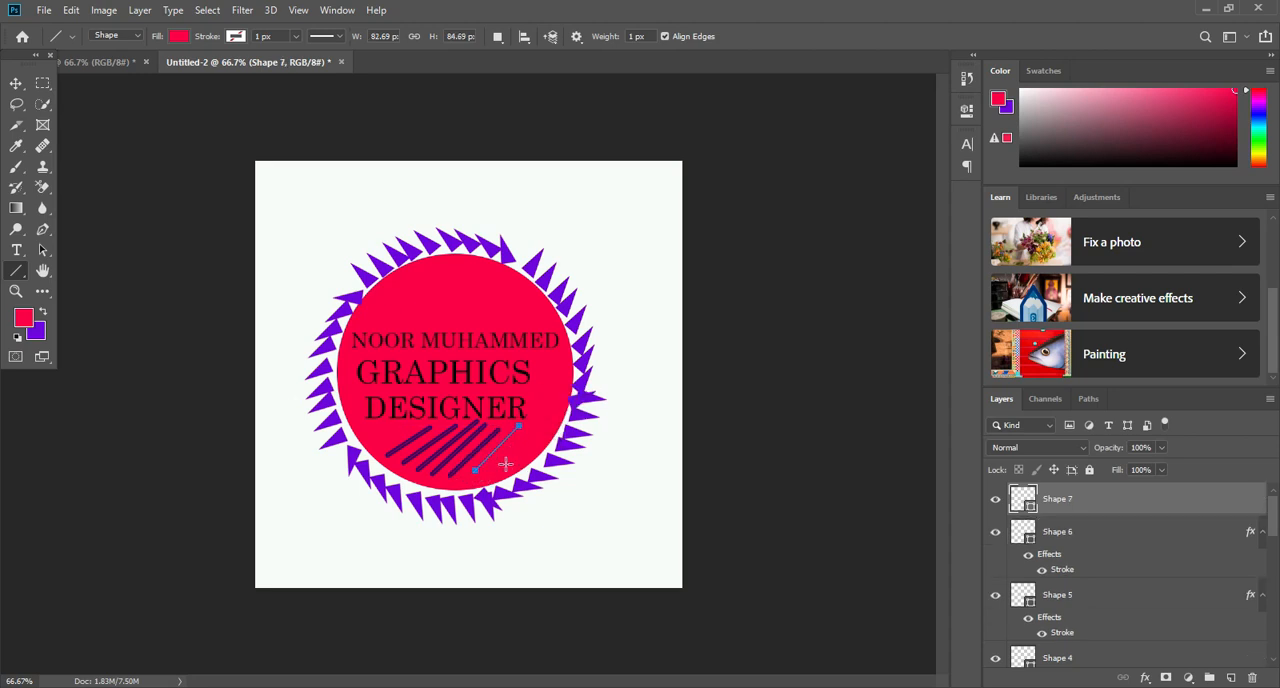
pyautogui.rightClick(1089, 506)
pyautogui.click(925, 37)
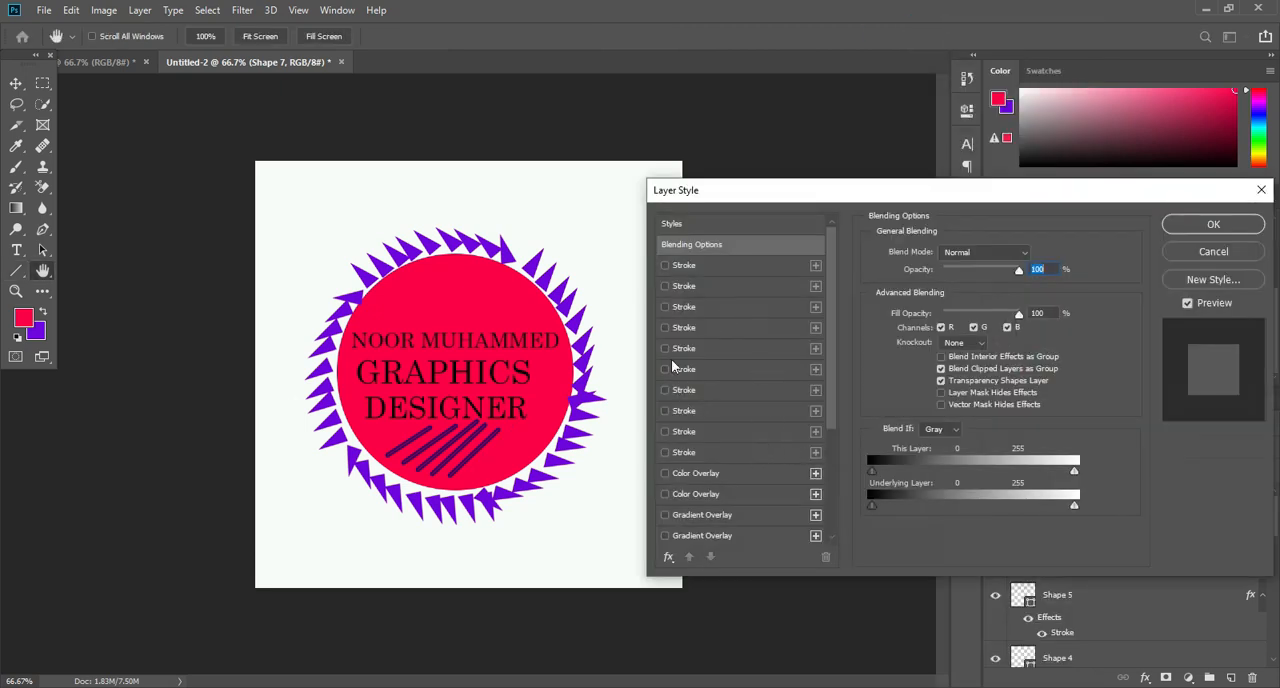
pyautogui.click(665, 452)
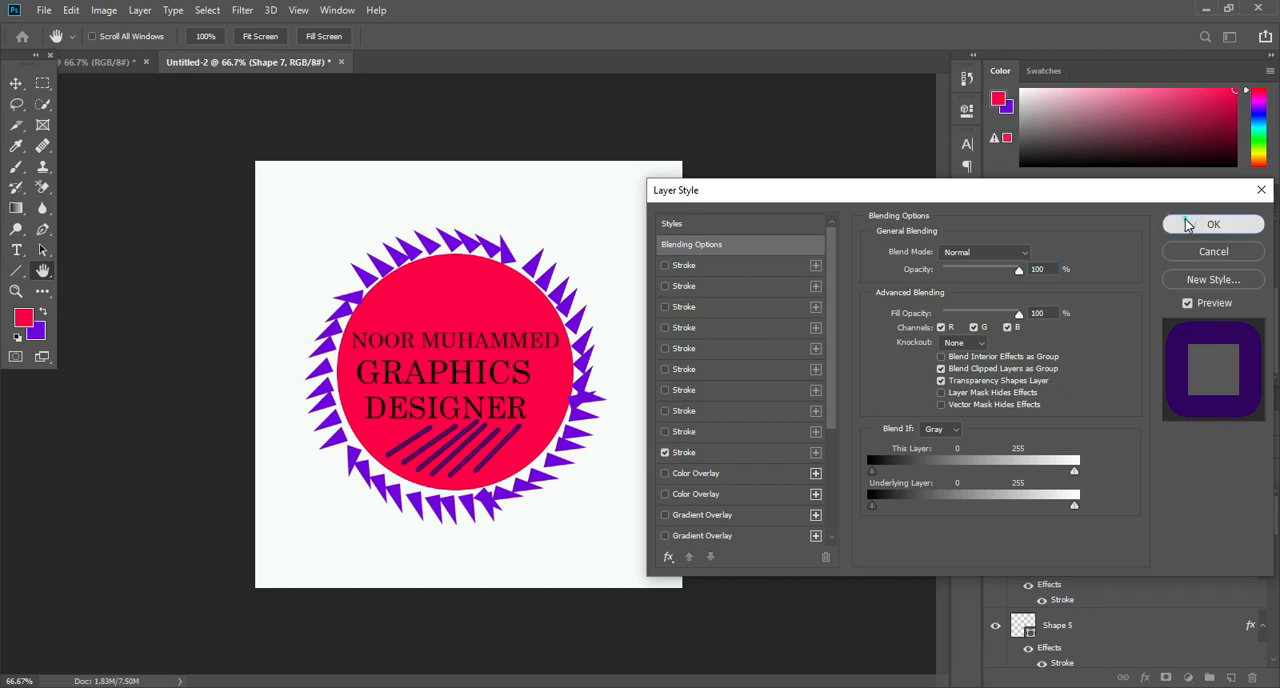
pyautogui.click(1188, 224)
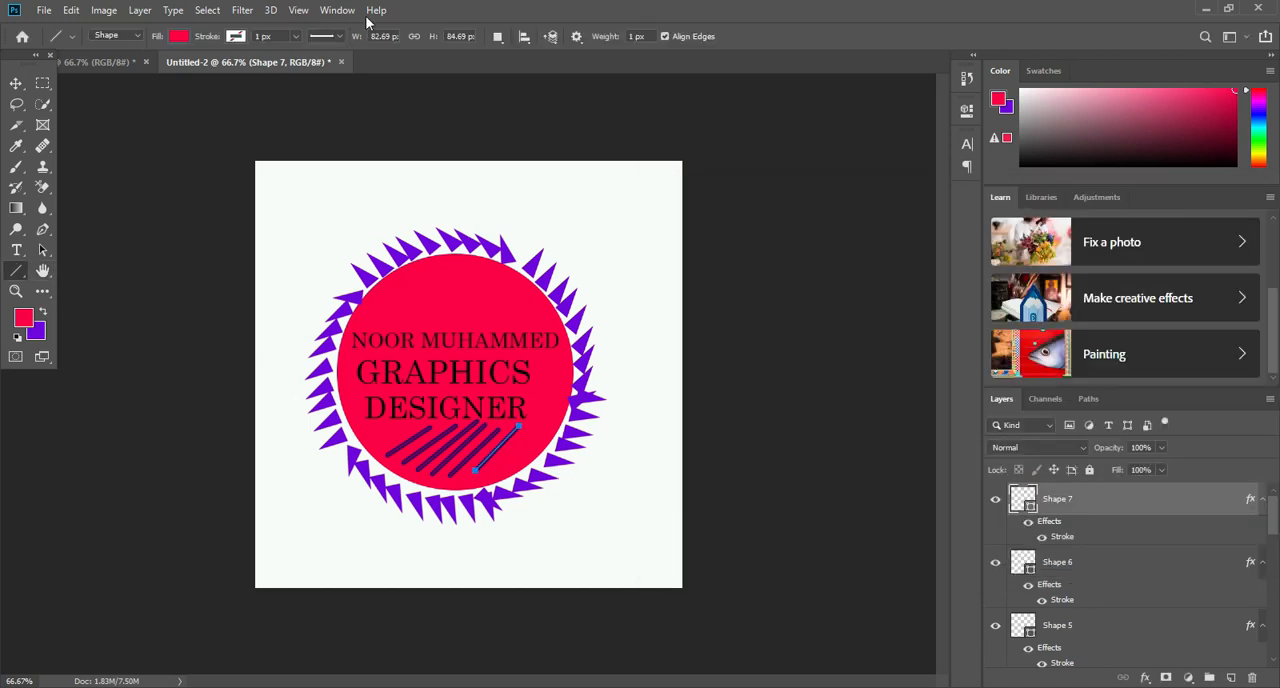
# - Select all the badge artwork, including circle, spikes, texts and lines, and move it slightly up and right on the canvas
pyautogui.click(16, 85)
pyautogui.click(736, 274)
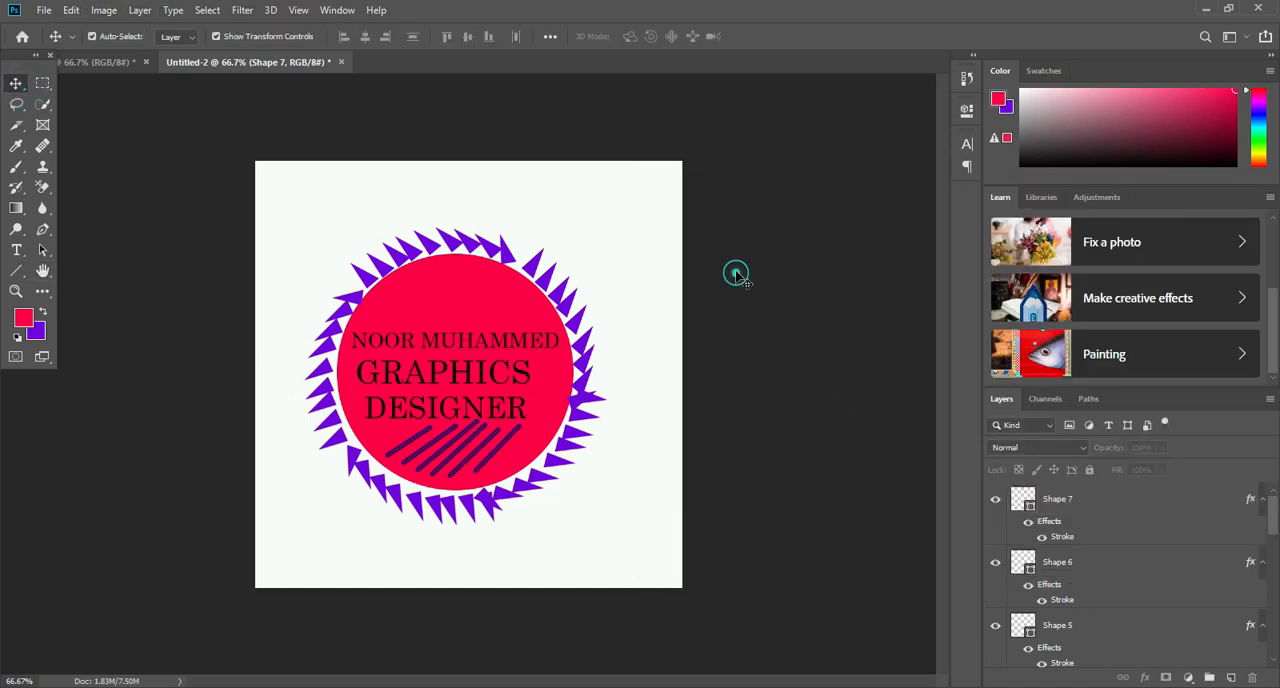
pyautogui.moveTo(604, 206); pyautogui.dragTo(318, 532)
pyautogui.moveTo(441, 446); pyautogui.dragTo(460, 402)
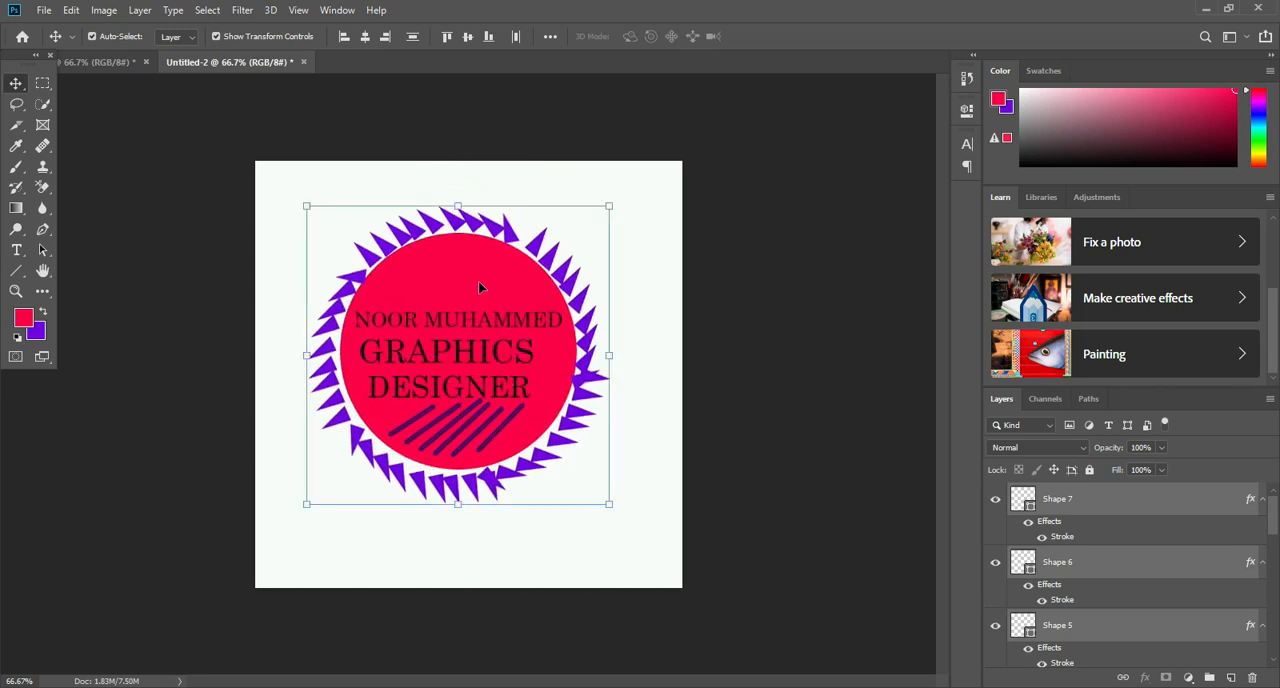